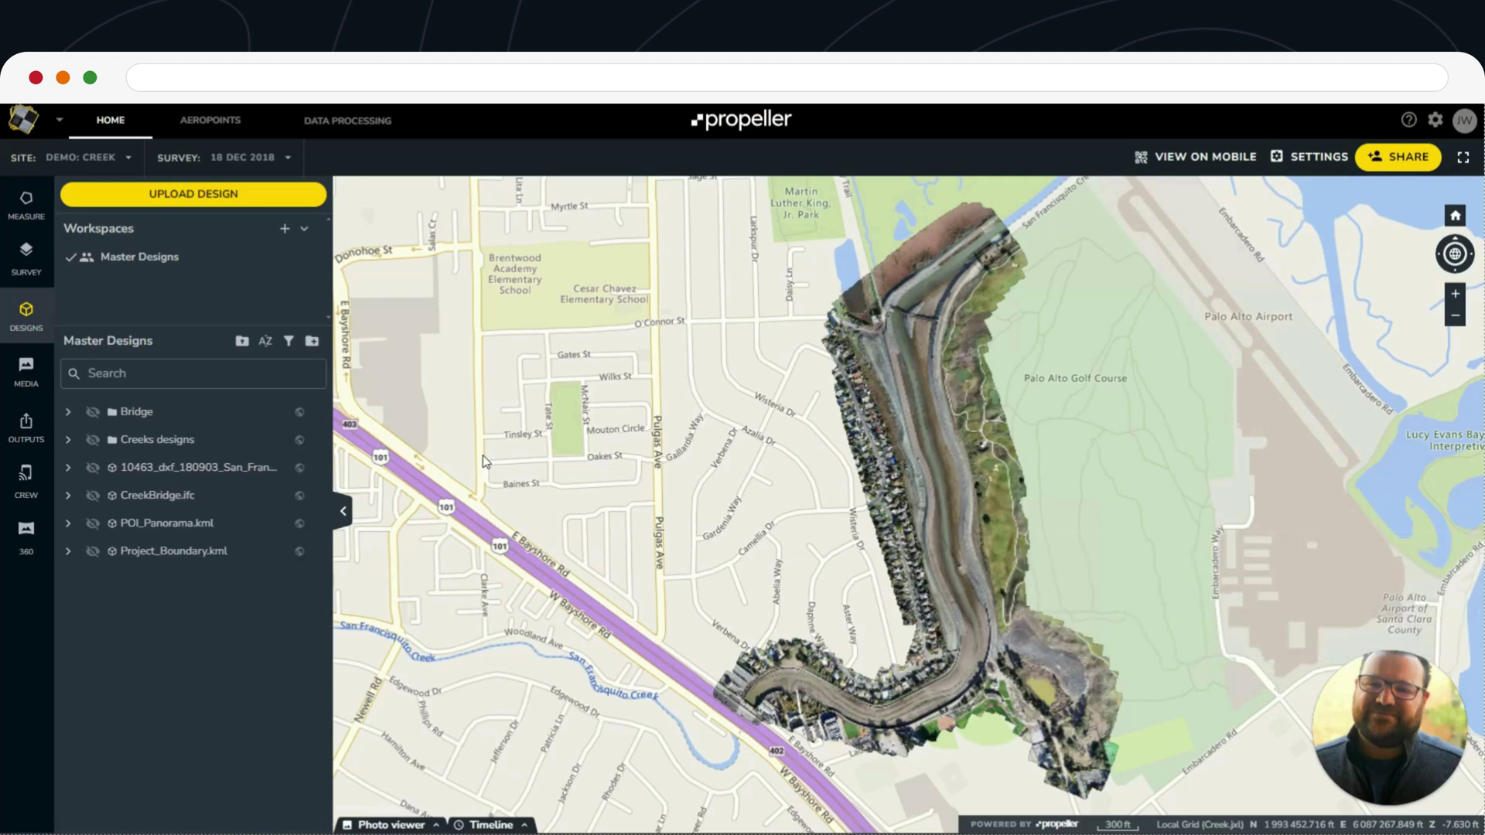
- Convert the Project_Boundary.kml polyline into an Earthworks Progress measurement, then hide the KML again
{"action": "left_click", "coordinate": [89, 550]}
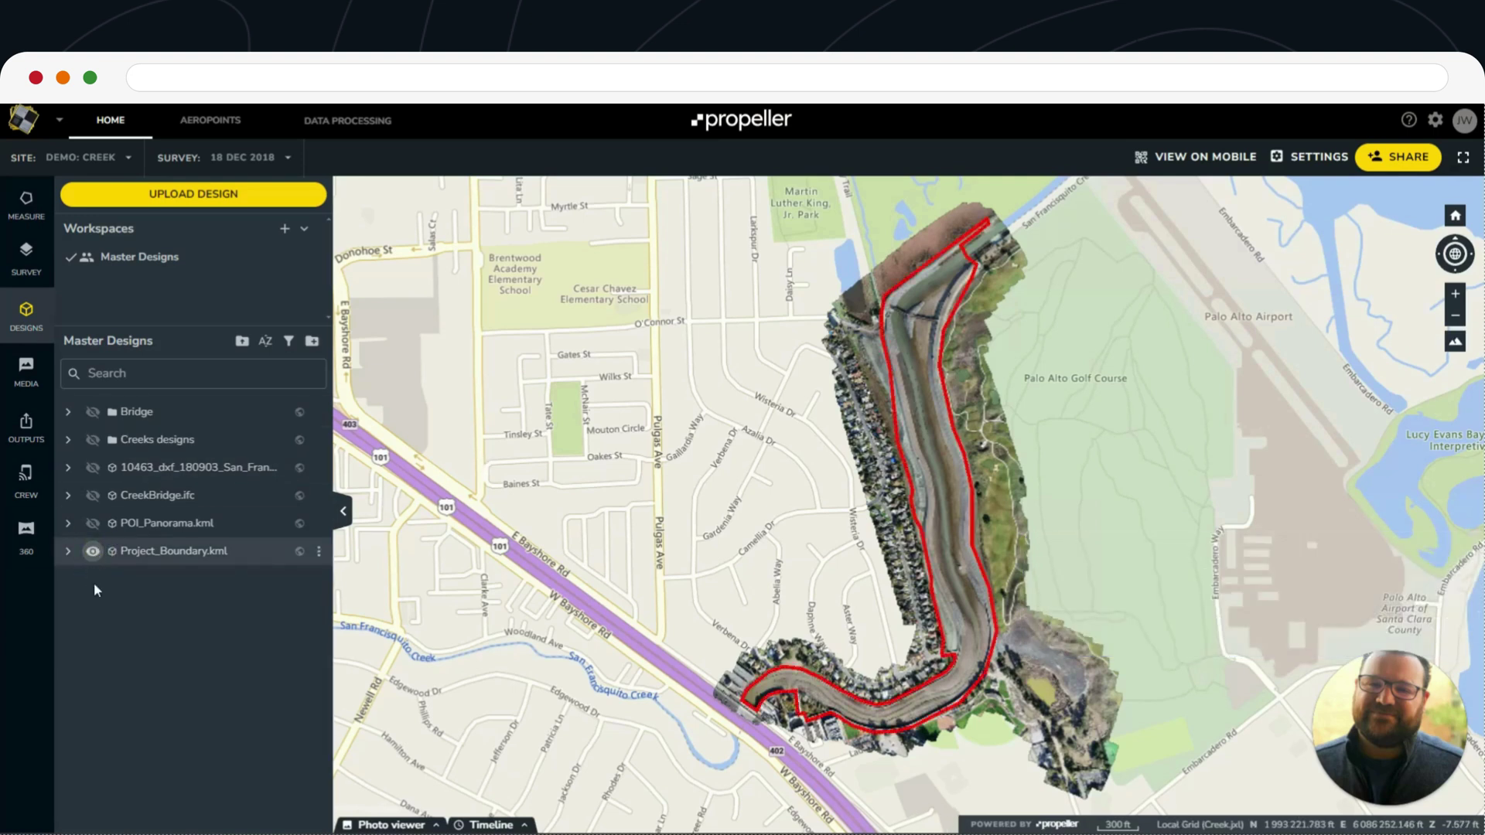
{"action": "left_click", "coordinate": [973, 516]}
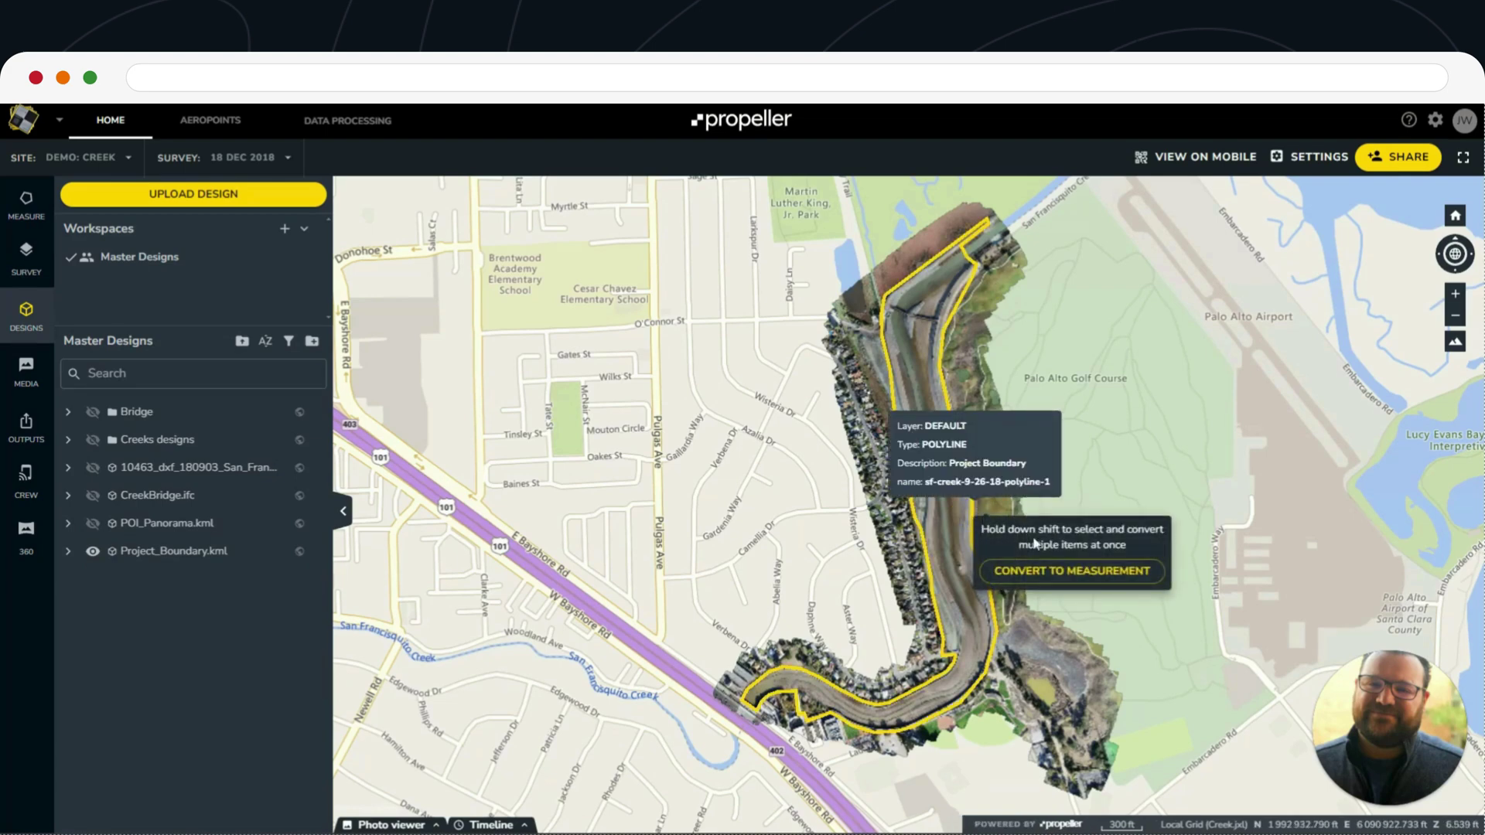
{"action": "left_click", "coordinate": [1045, 573]}
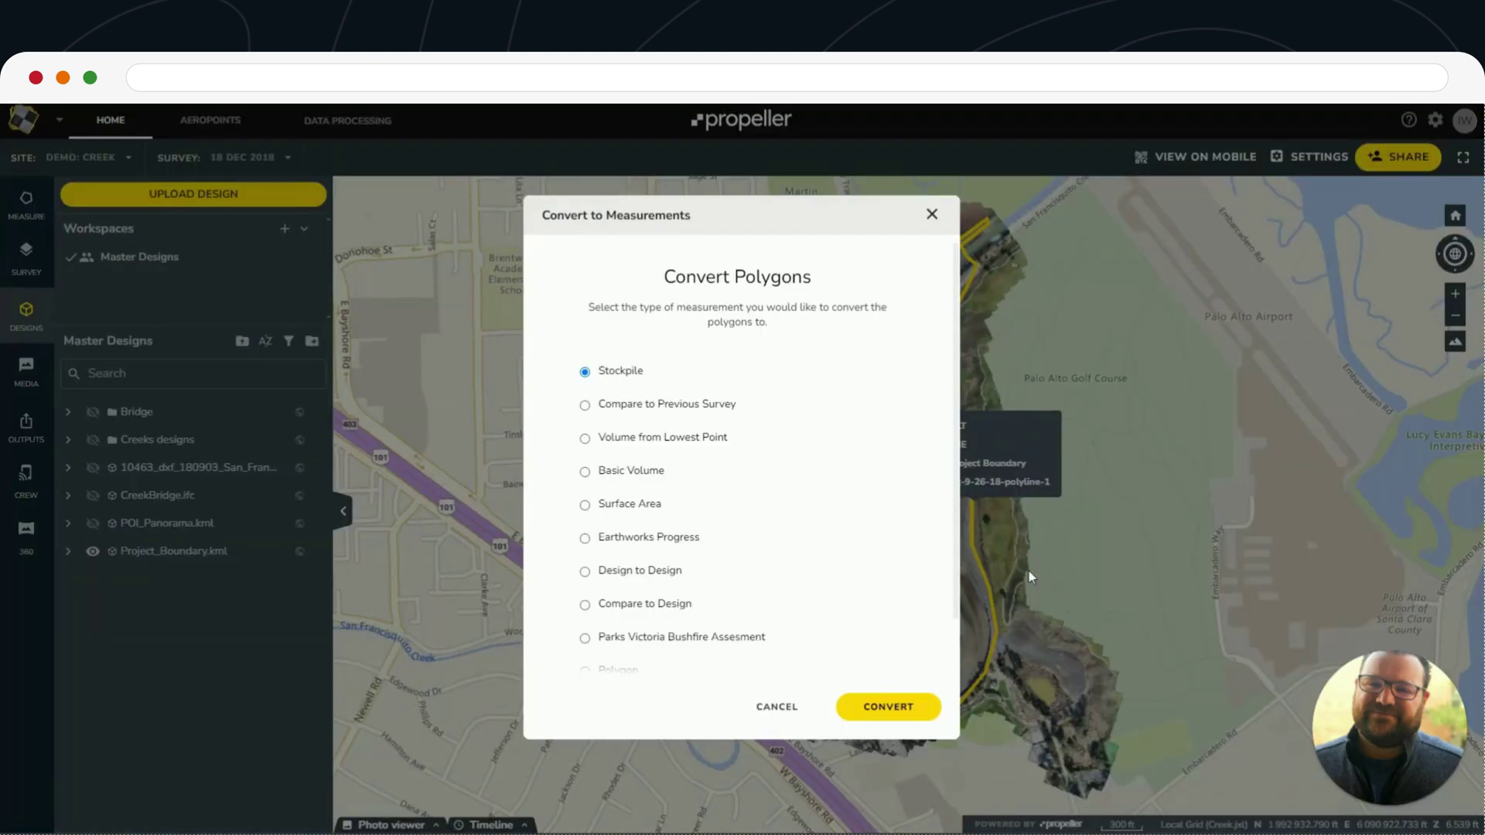
{"action": "left_click", "coordinate": [586, 538]}
{"action": "left_click", "coordinate": [888, 707]}
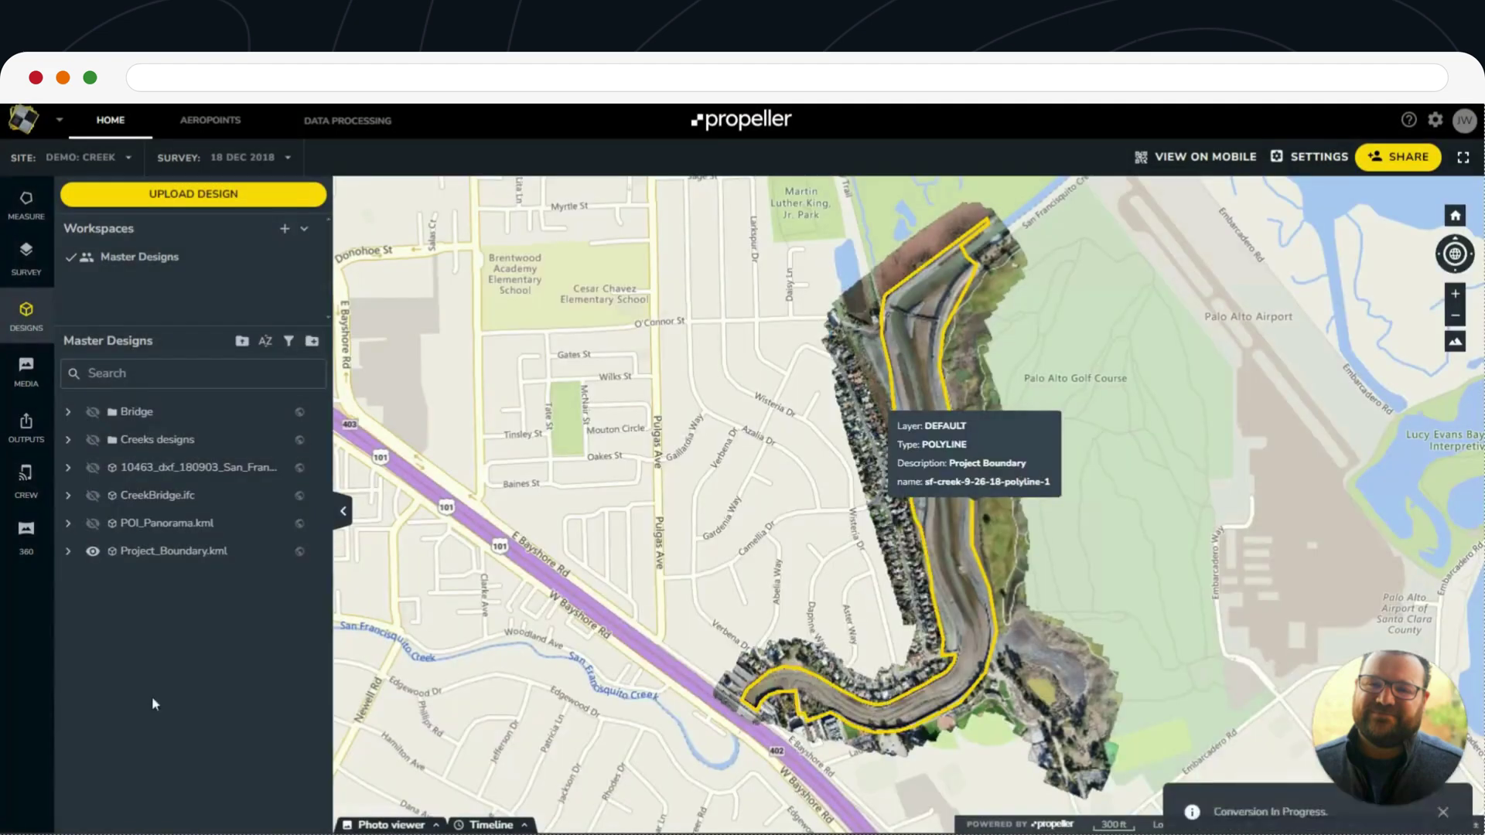
{"action": "left_click", "coordinate": [92, 551]}
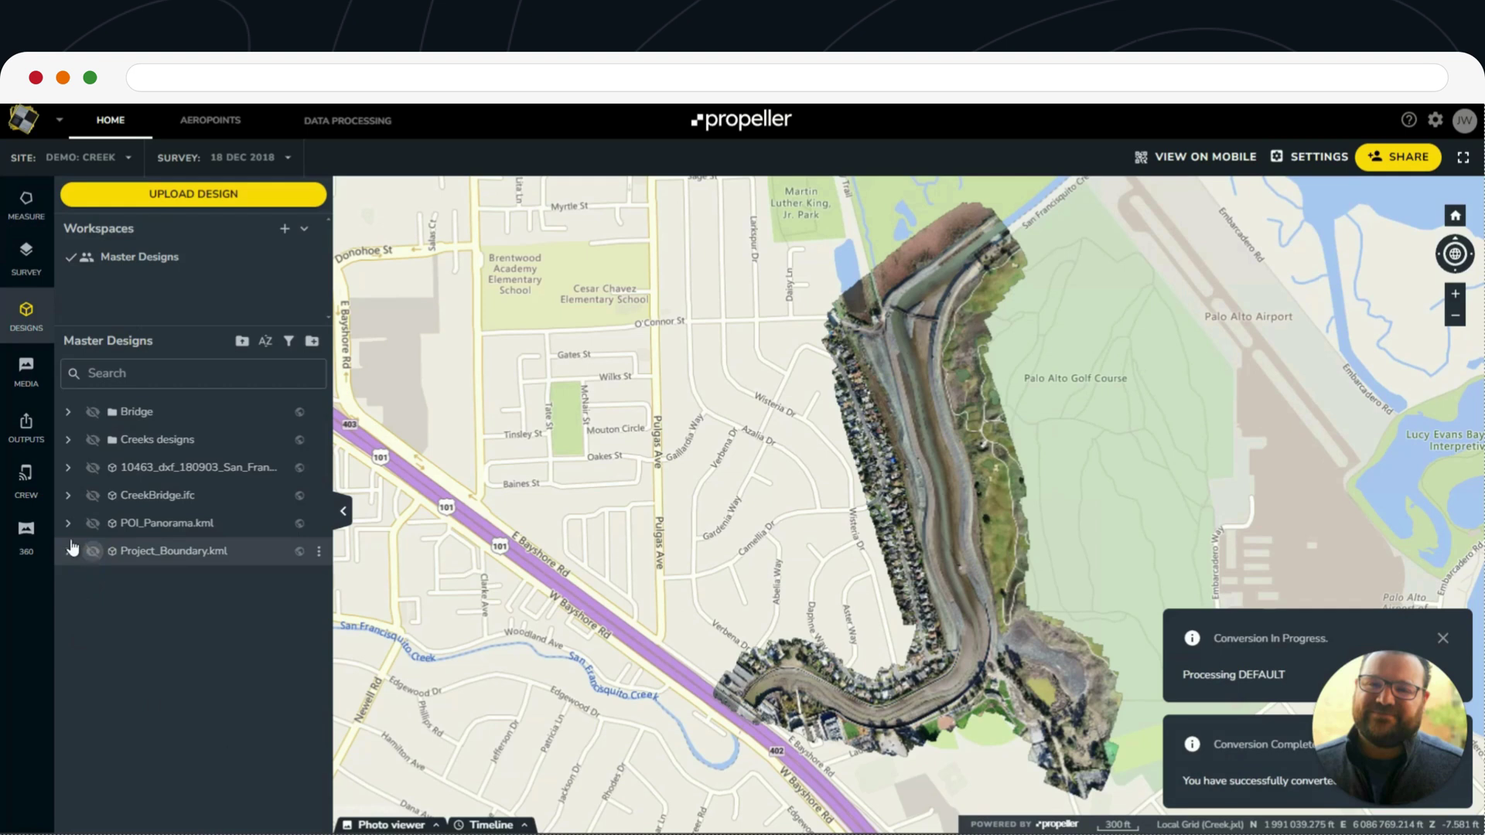
{"action": "left_click", "coordinate": [27, 210]}
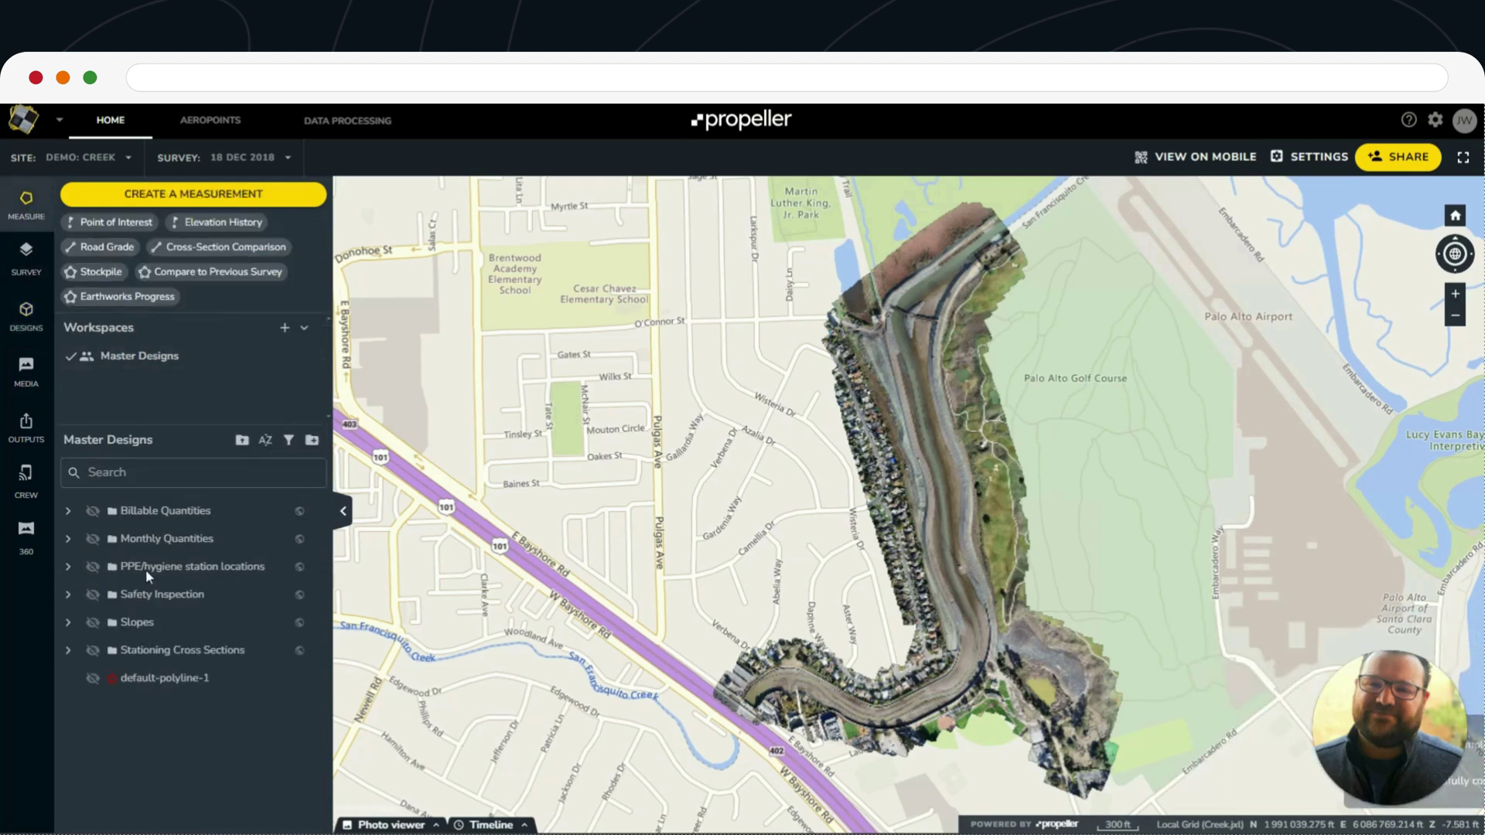
- Compare default-polyline-1 from the 09 Oct 2018 survey: 51,418 yd³ cut, 32,038 yd³ fill
{"action": "left_click", "coordinate": [155, 679]}
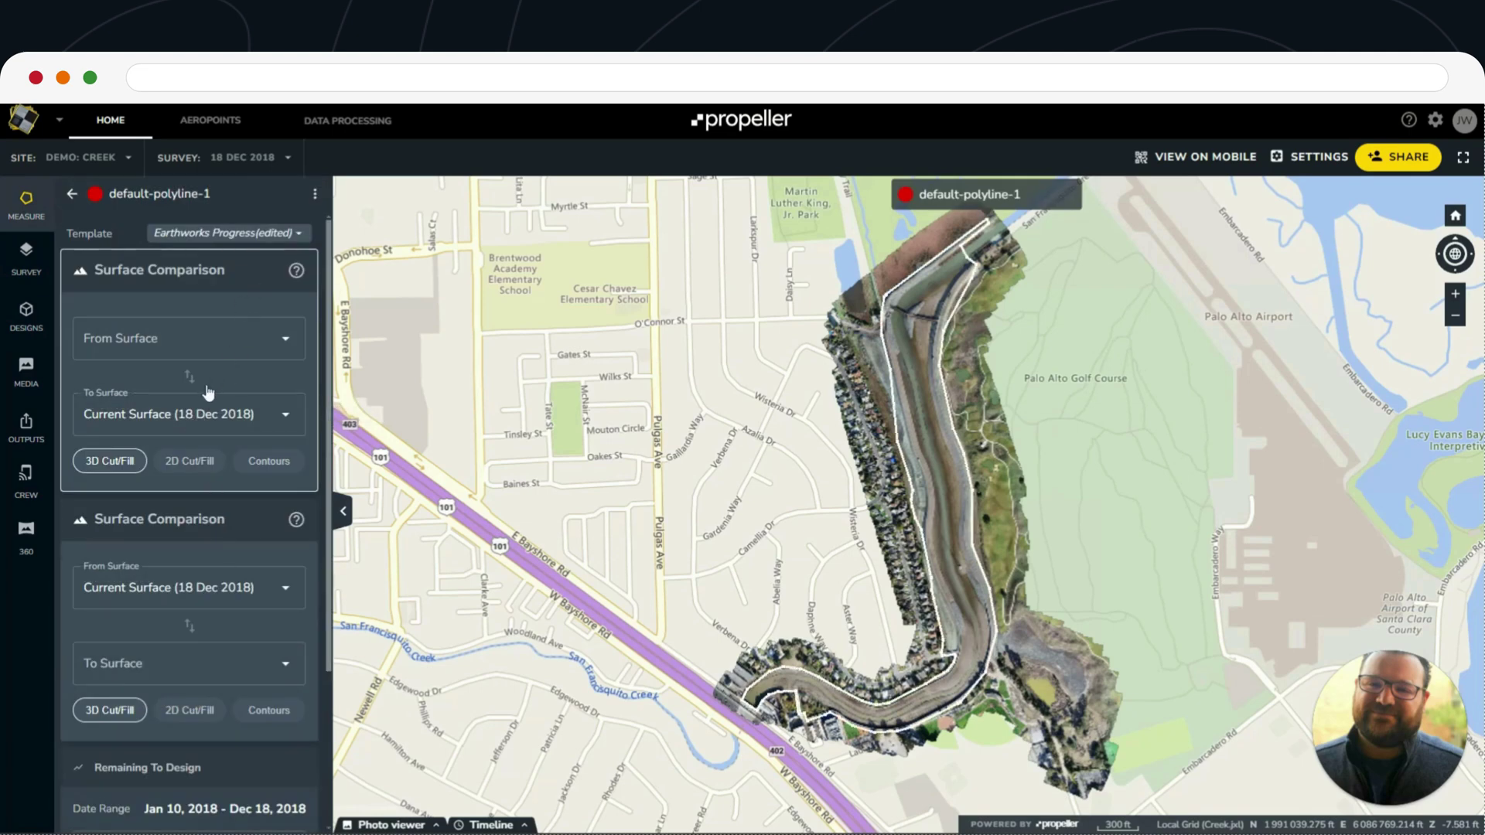
{"action": "left_click", "coordinate": [287, 339]}
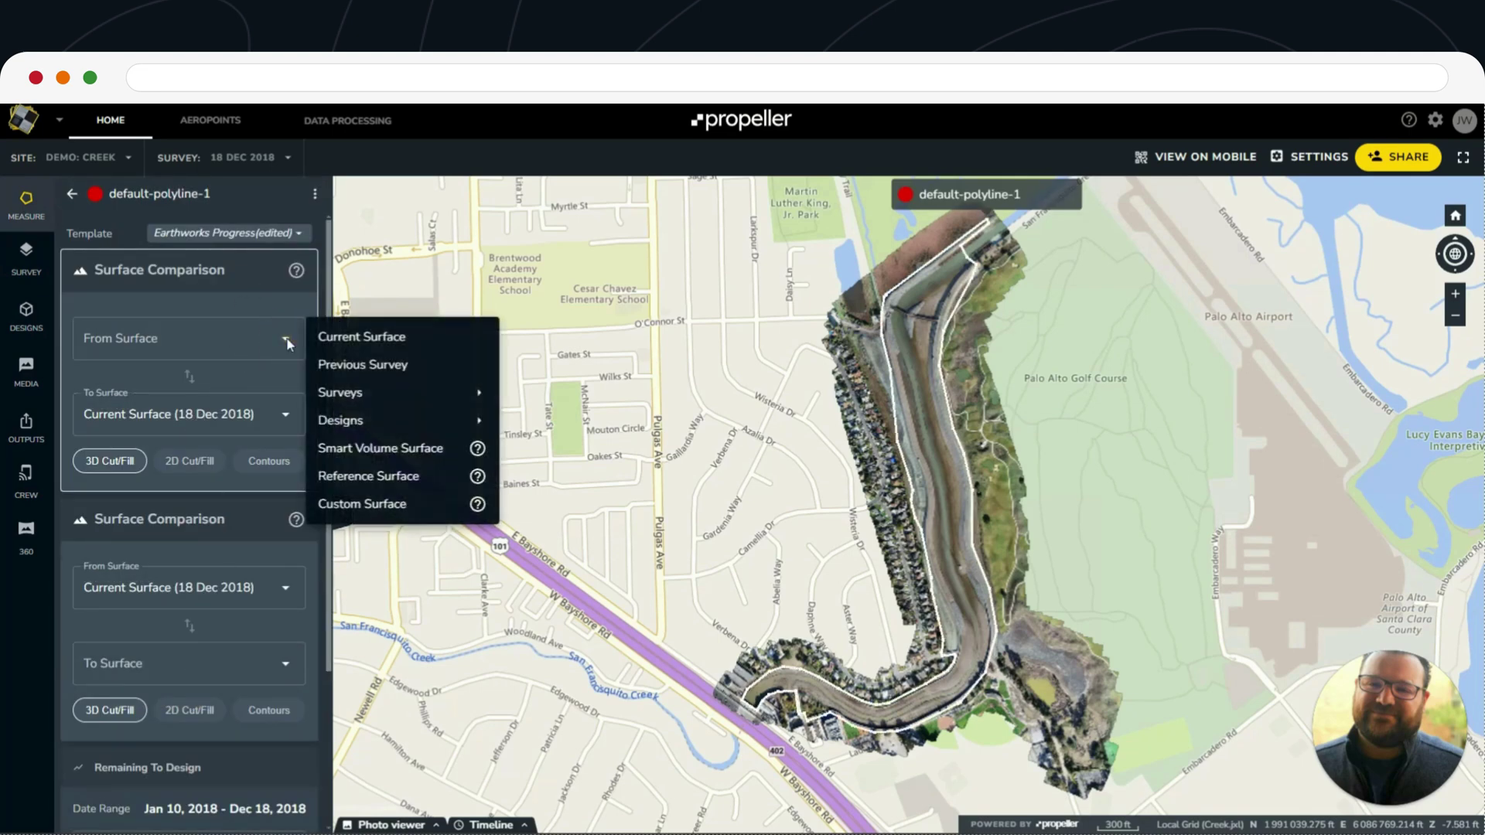
{"action": "left_click", "coordinate": [353, 377]}
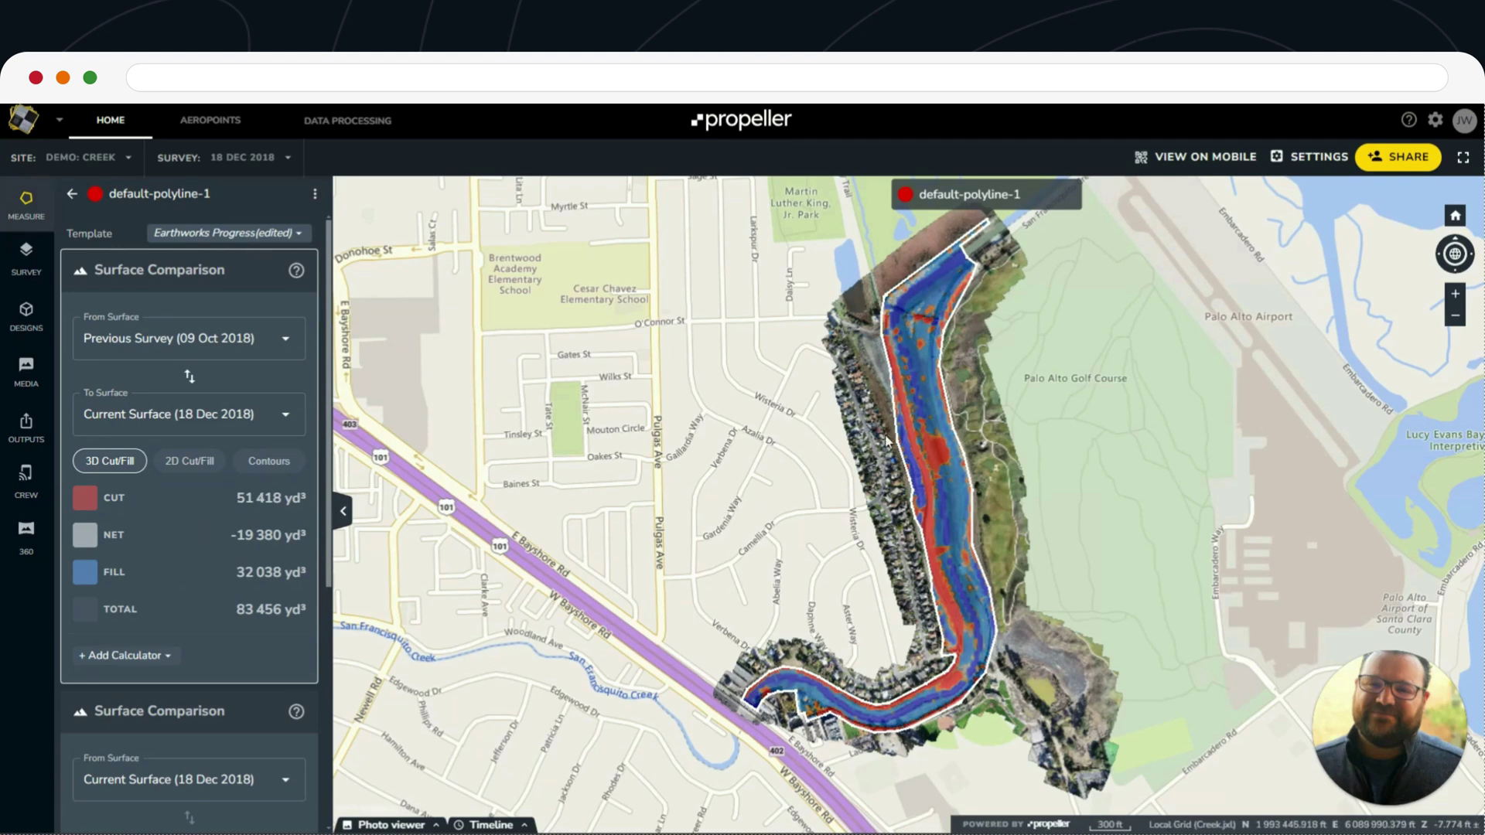
{"action": "mouse_move", "coordinate": [938, 448]}
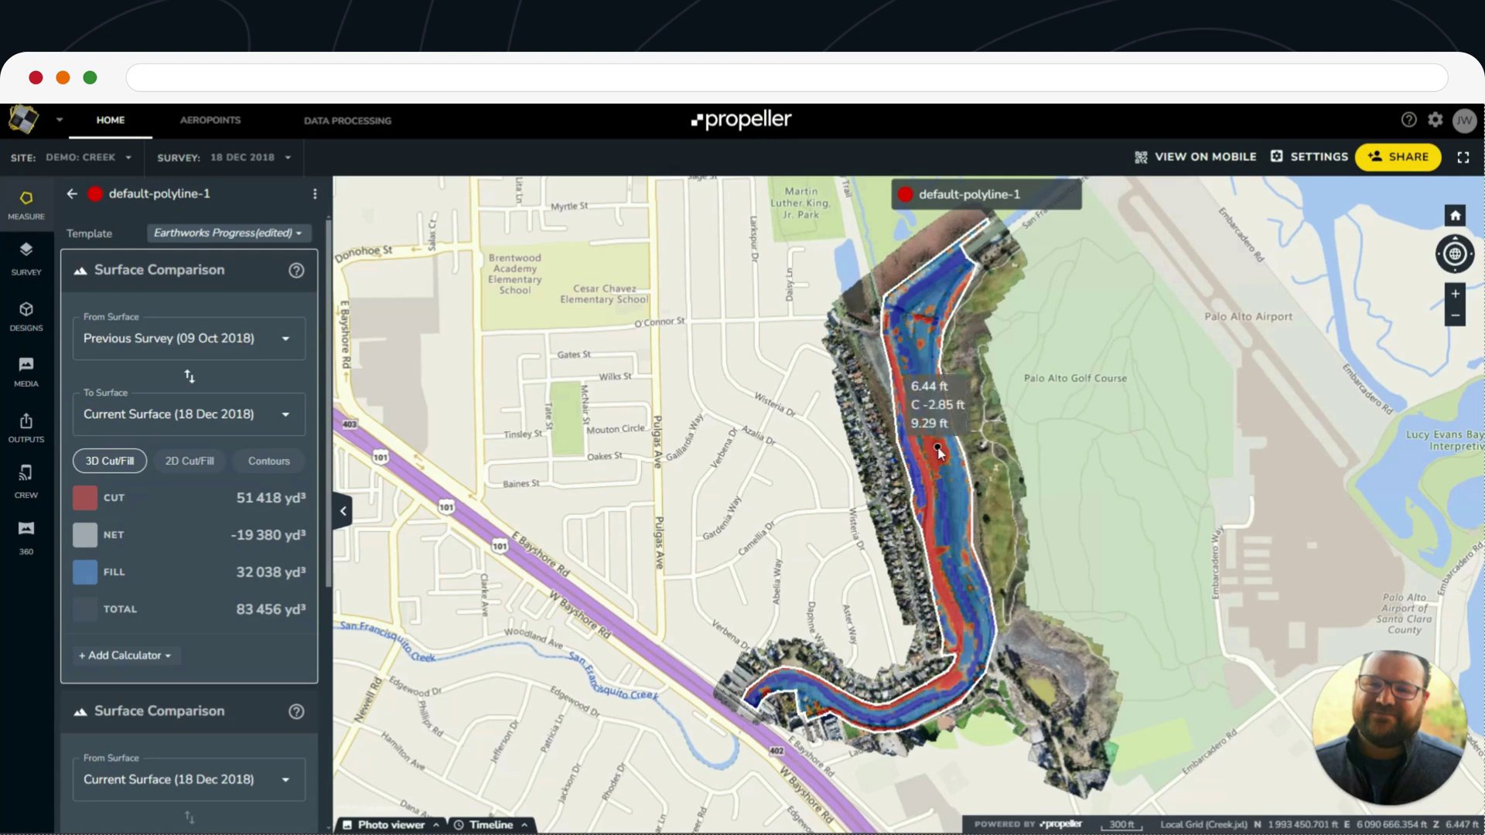
{"action": "mouse_move", "coordinate": [953, 491]}
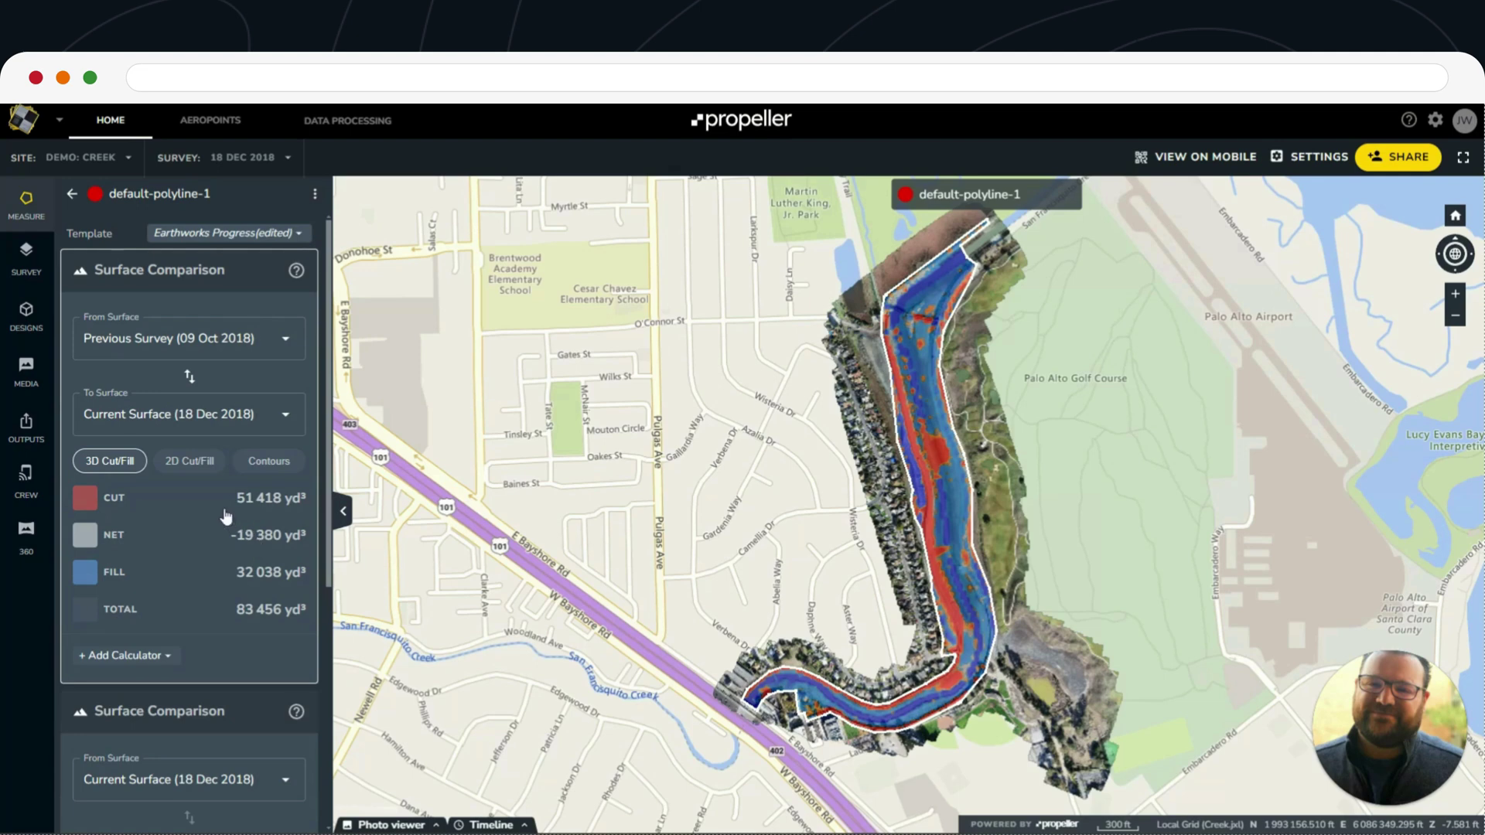
{"action": "scroll", "coordinate": [224, 516], "scroll_direction": "down", "scroll_amount": 3}
{"action": "scroll", "coordinate": [221, 470], "scroll_direction": "down", "scroll_amount": 3}
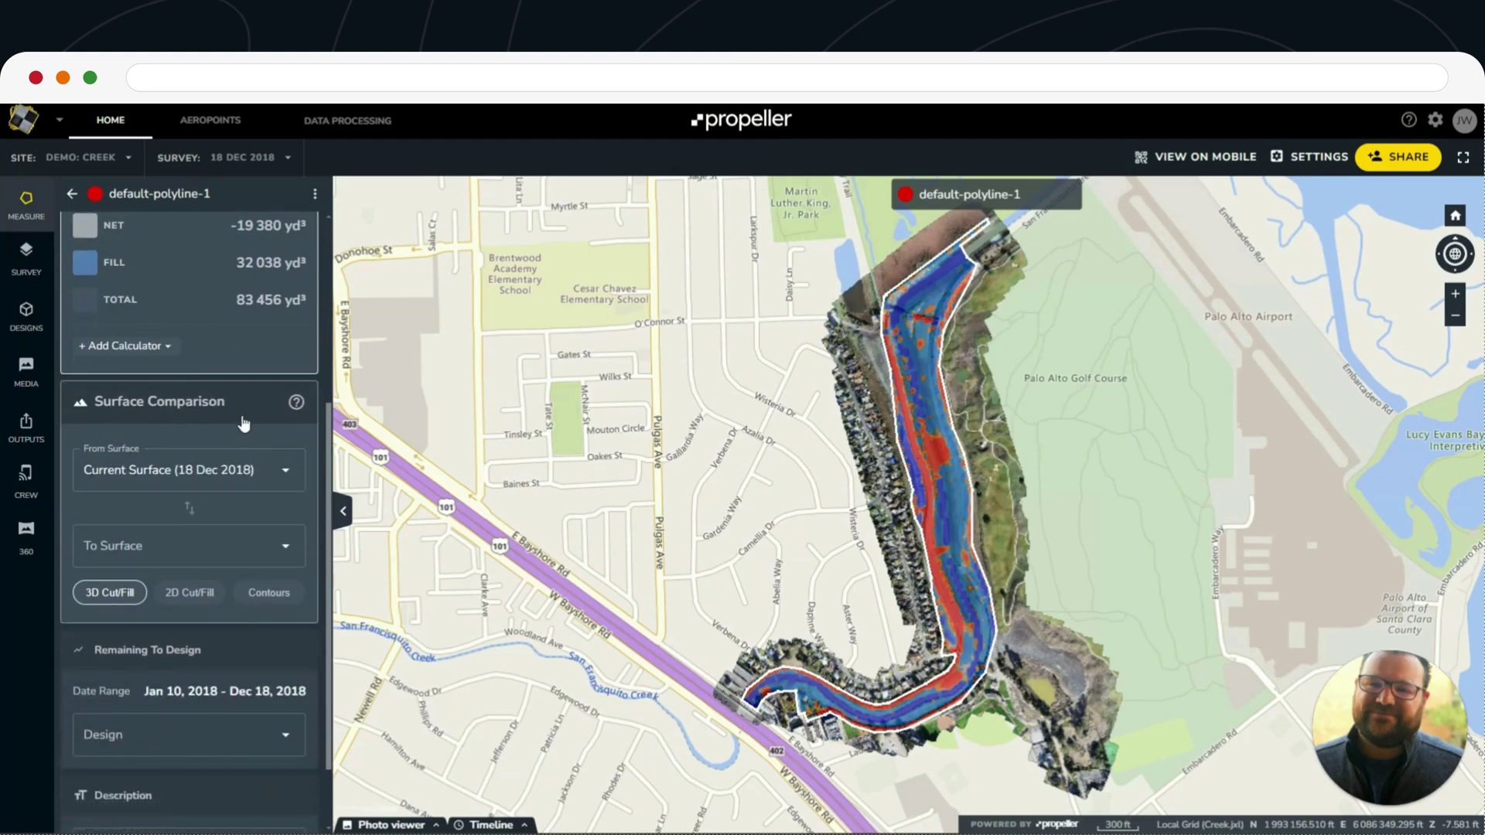
- Set the second comparison's To Surface to FG_Surface.dxf's SF_CREEK_9-26-18 design and inspect the heatmap
{"action": "left_click", "coordinate": [287, 548]}
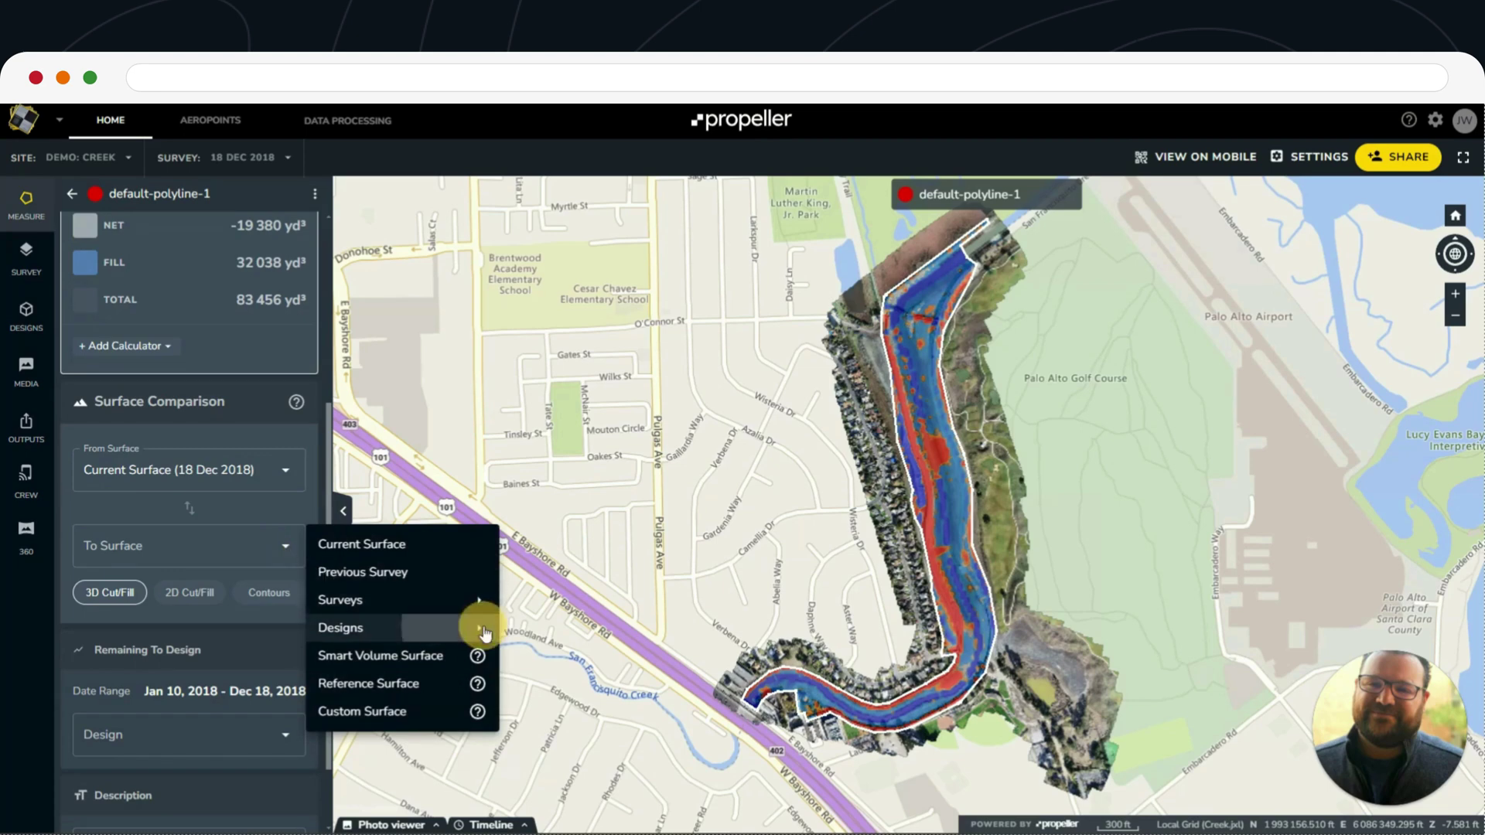
{"action": "left_click", "coordinate": [479, 628]}
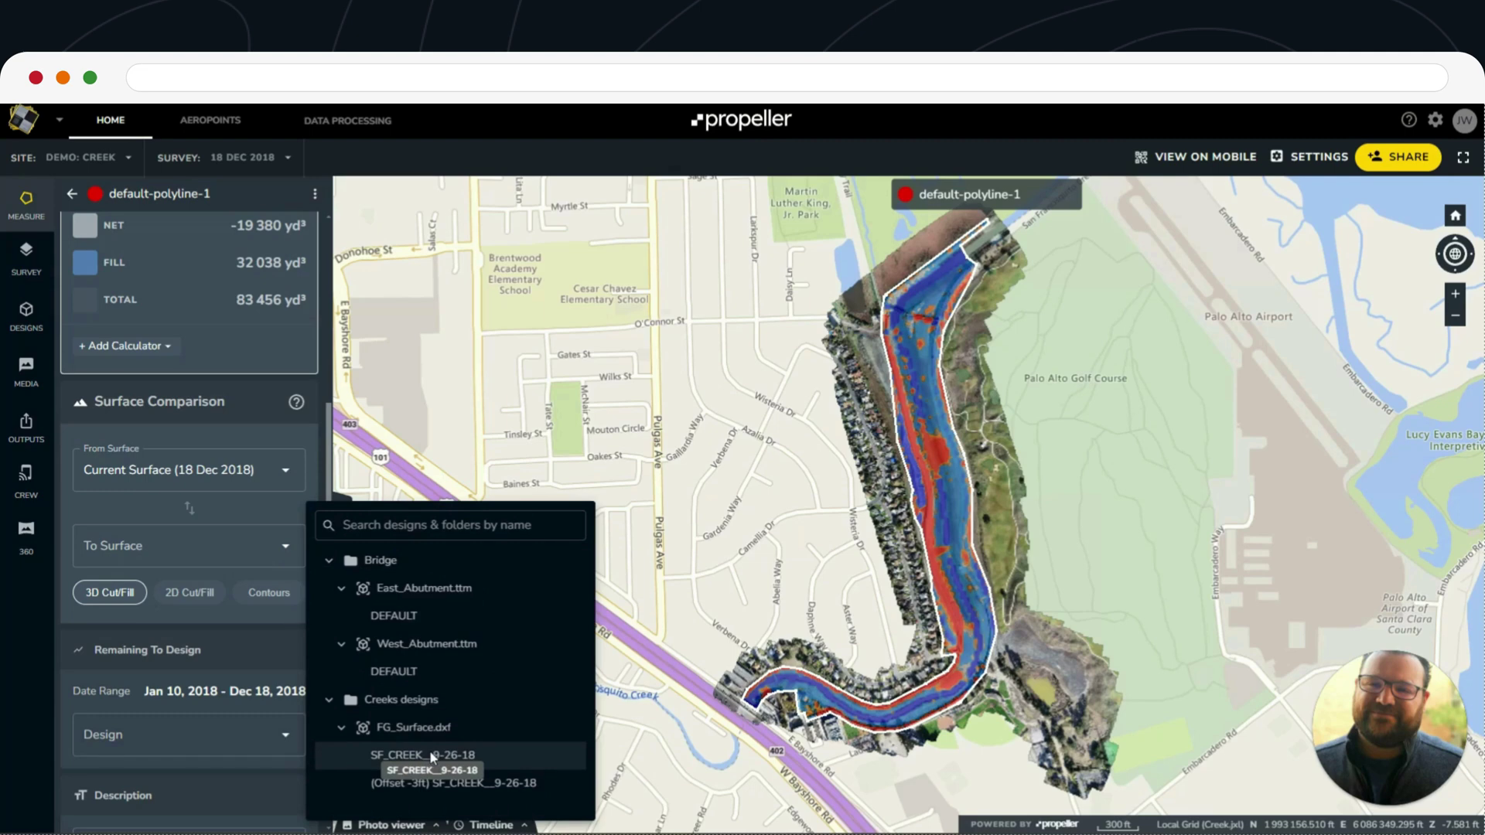
{"action": "left_click", "coordinate": [429, 753]}
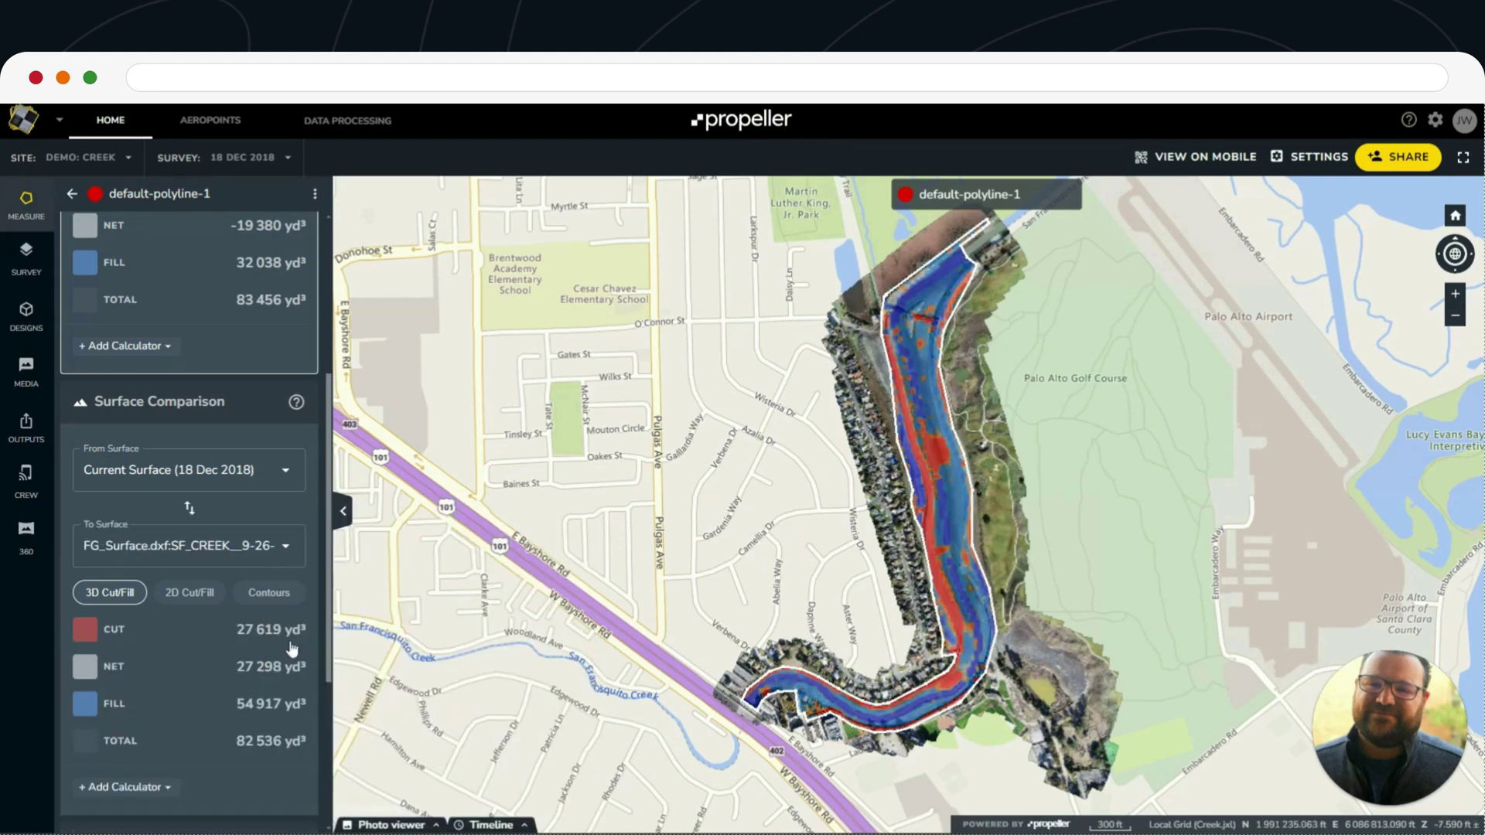
{"action": "left_click", "coordinate": [207, 679]}
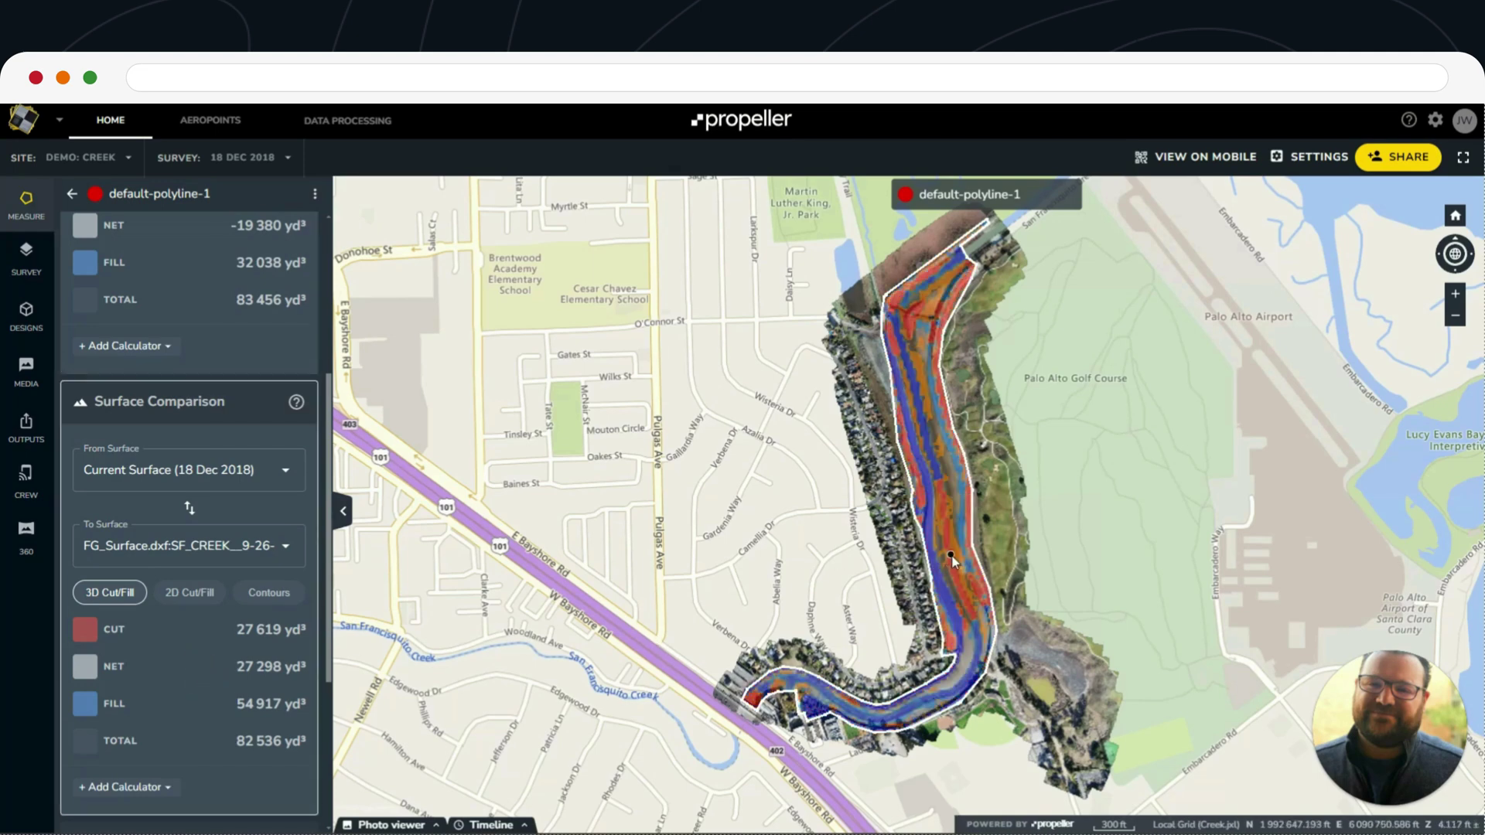
{"action": "mouse_move", "coordinate": [955, 535]}
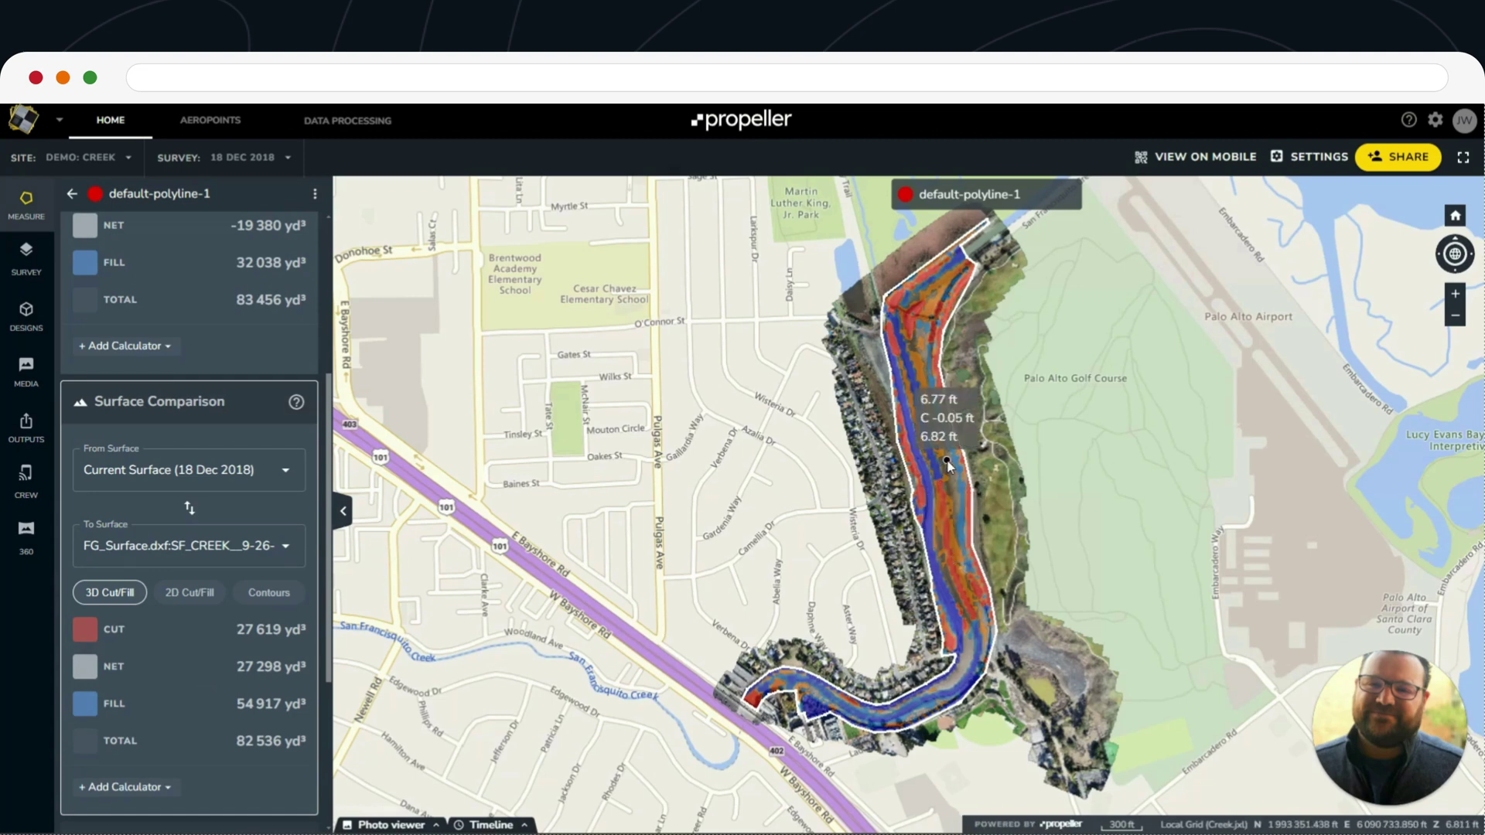
{"action": "scroll", "coordinate": [951, 487], "scroll_direction": "up", "scroll_amount": 1}
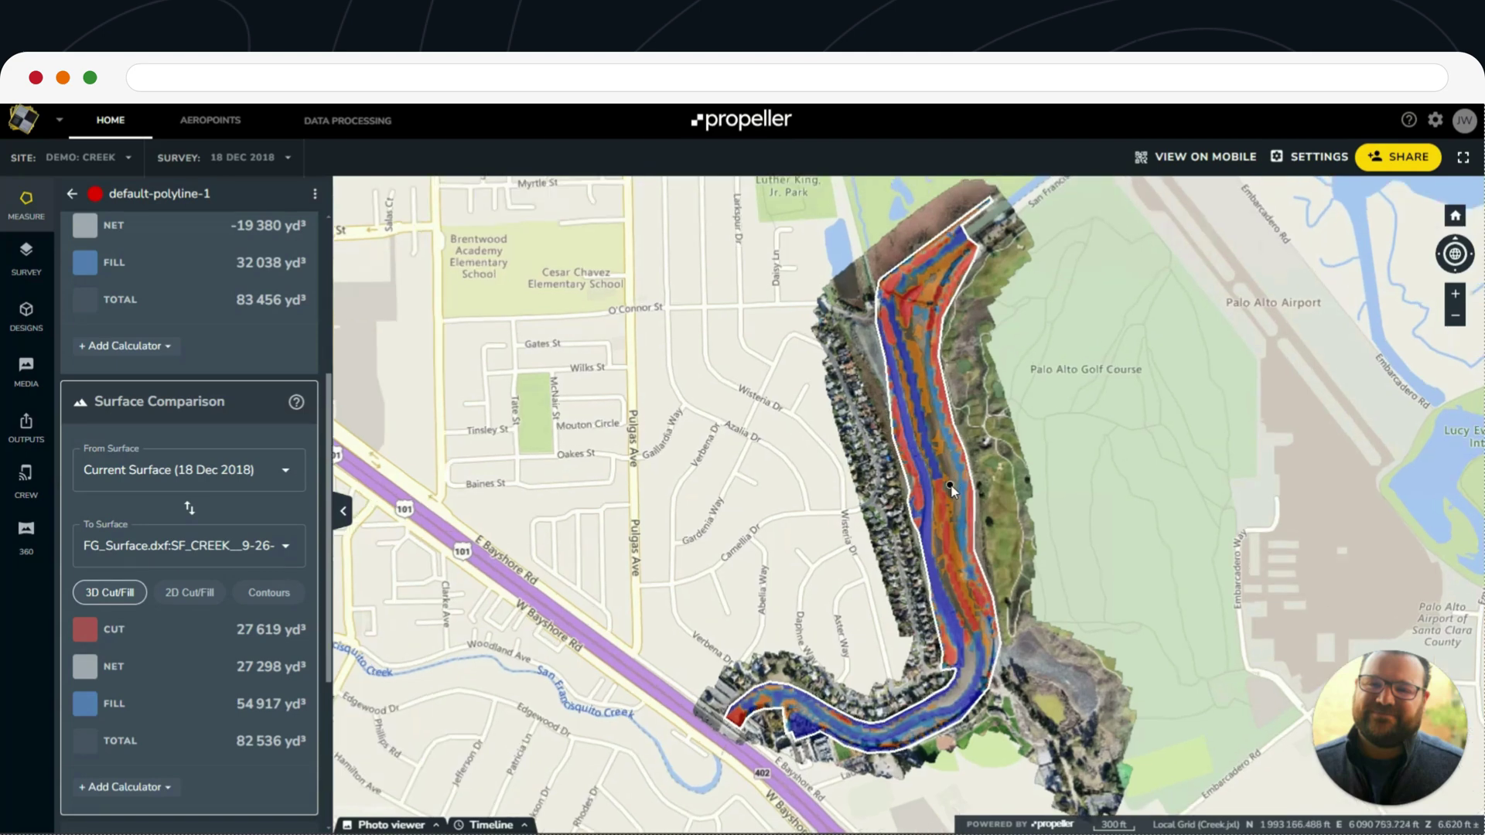
{"action": "scroll", "coordinate": [952, 488], "scroll_direction": "up", "scroll_amount": 3}
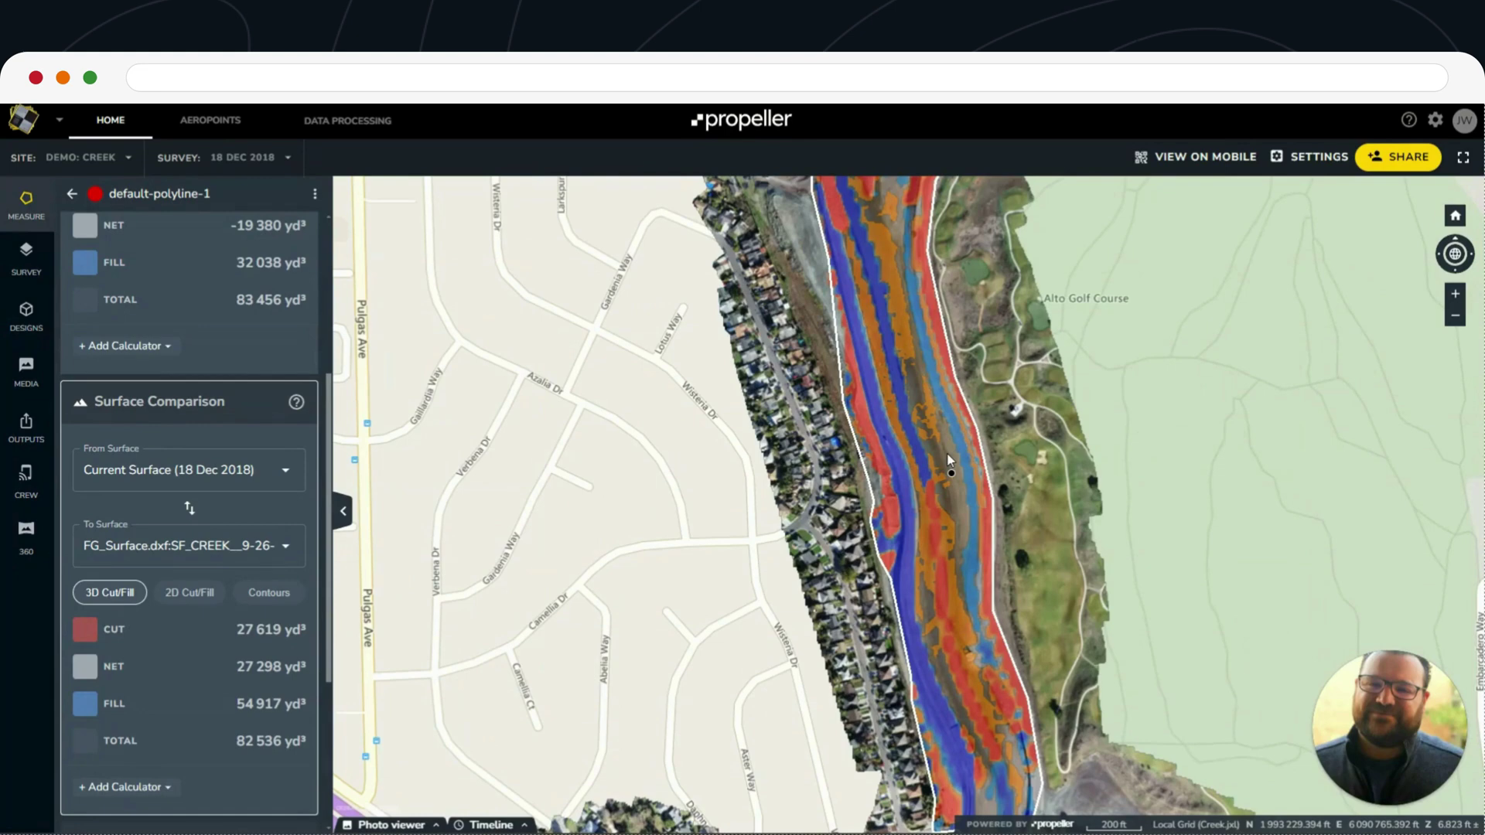
{"action": "scroll", "coordinate": [948, 457], "scroll_direction": "up", "scroll_amount": 1}
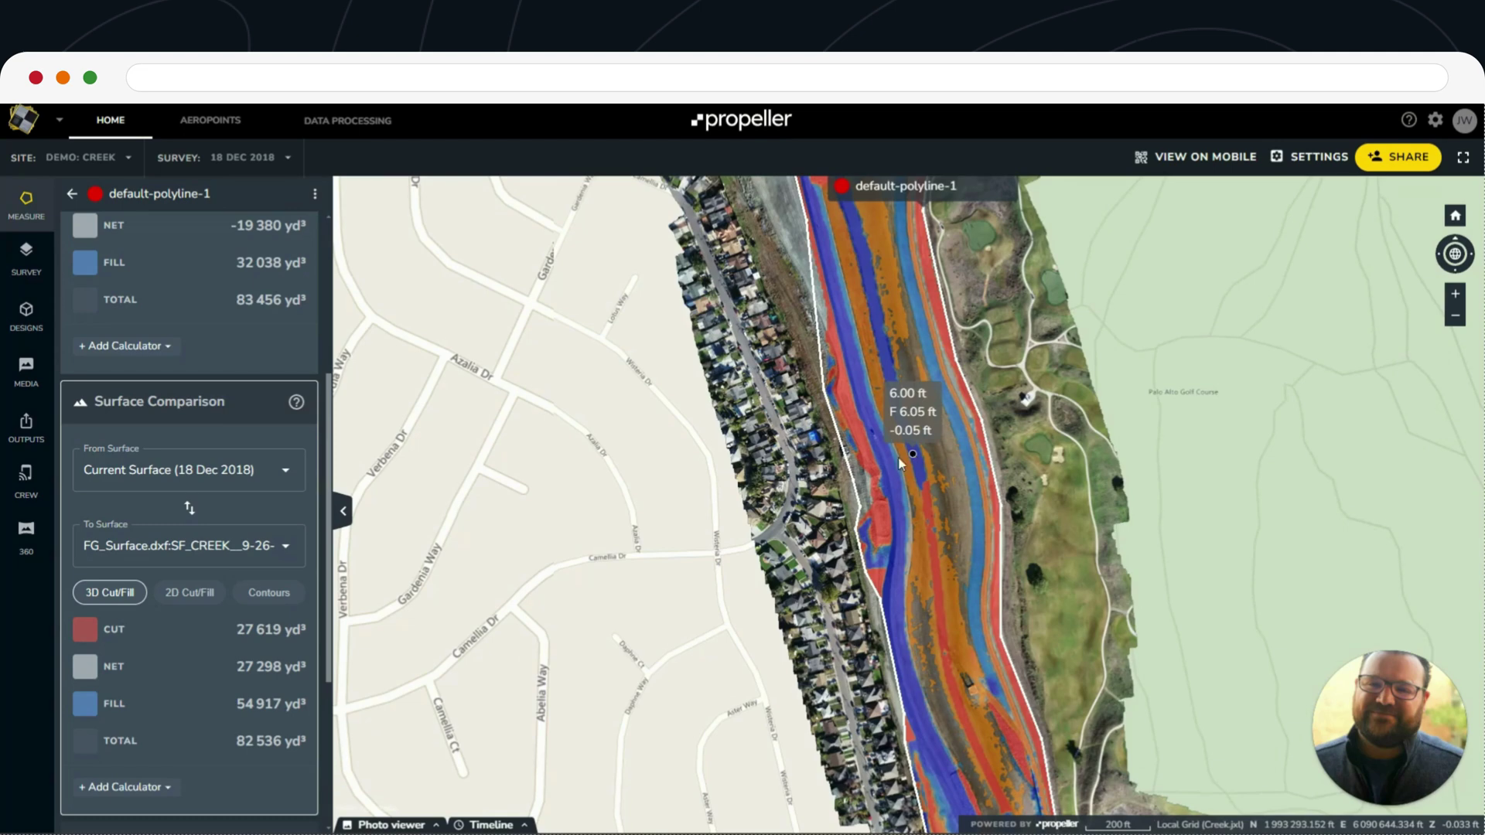
{"action": "scroll", "coordinate": [233, 648], "scroll_direction": "down", "scroll_amount": 3}
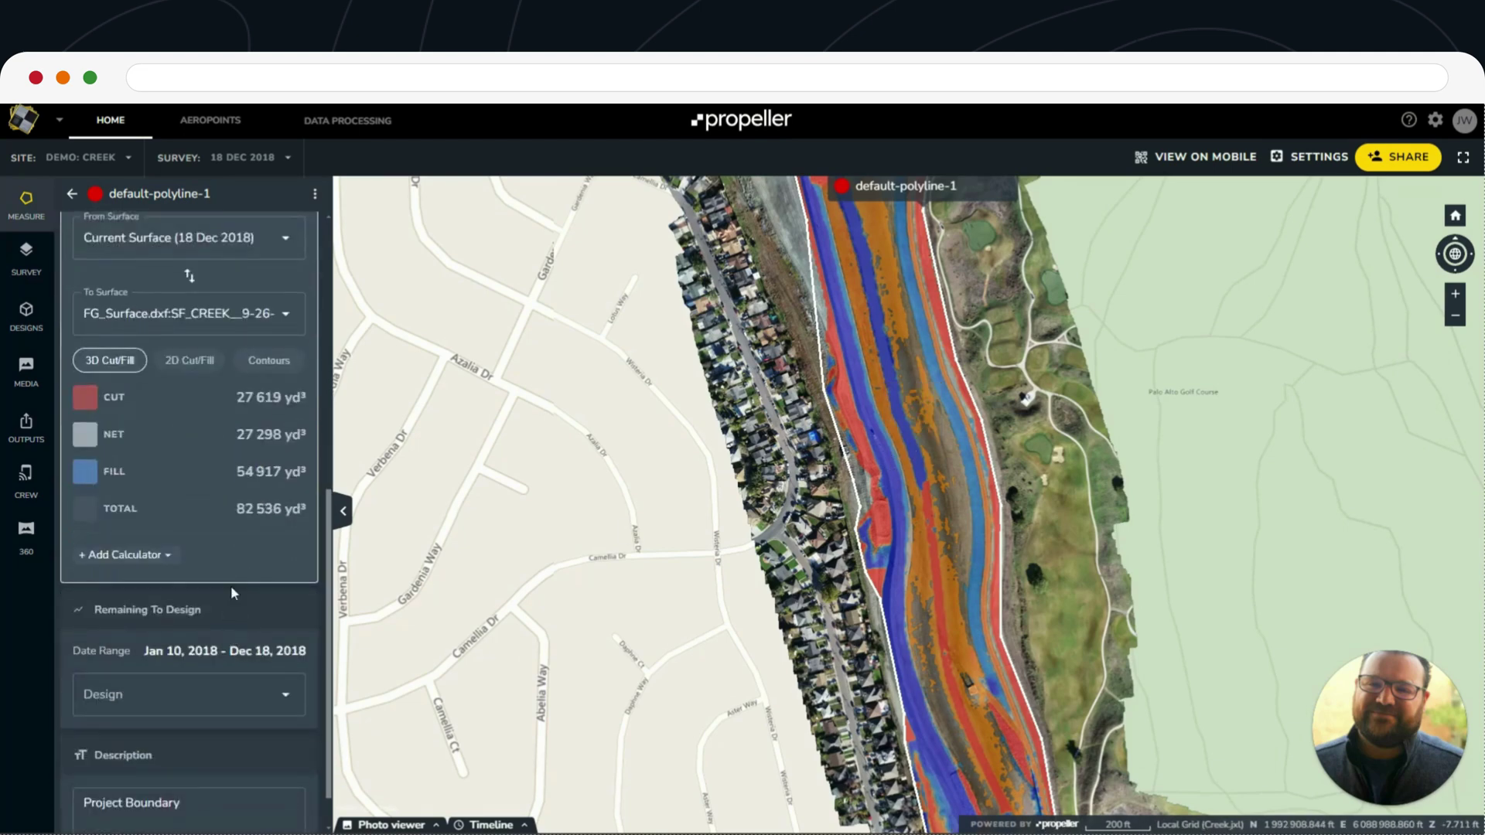
- Chart Remaining To Design against SF_CREEK_9-26-18 and add a heatmap calculator banded at −1, −0.1, 0.1, 1 ft
{"action": "scroll", "coordinate": [233, 648], "scroll_direction": "down", "scroll_amount": 1}
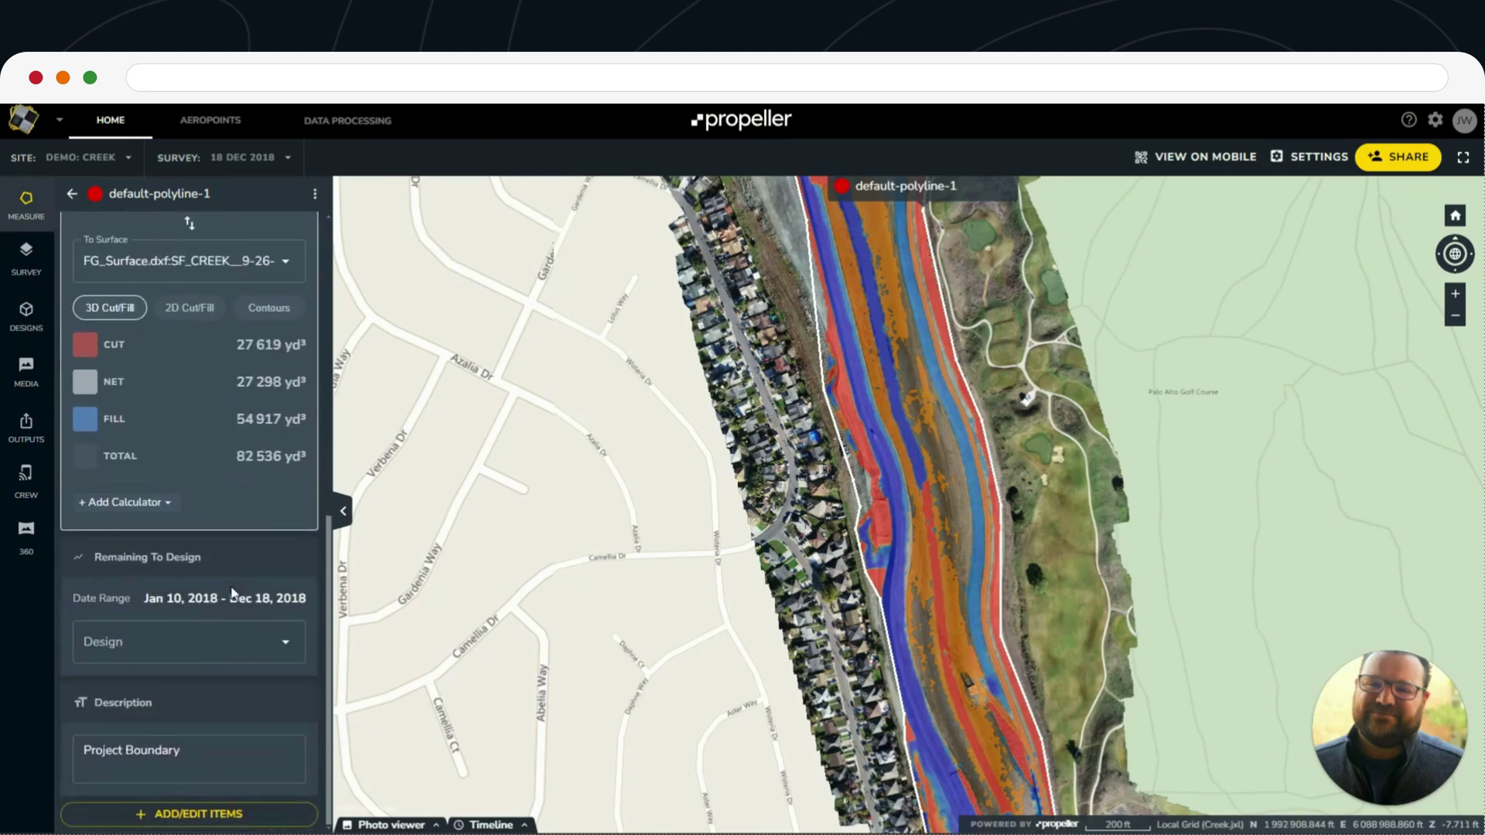
{"action": "left_click", "coordinate": [286, 641]}
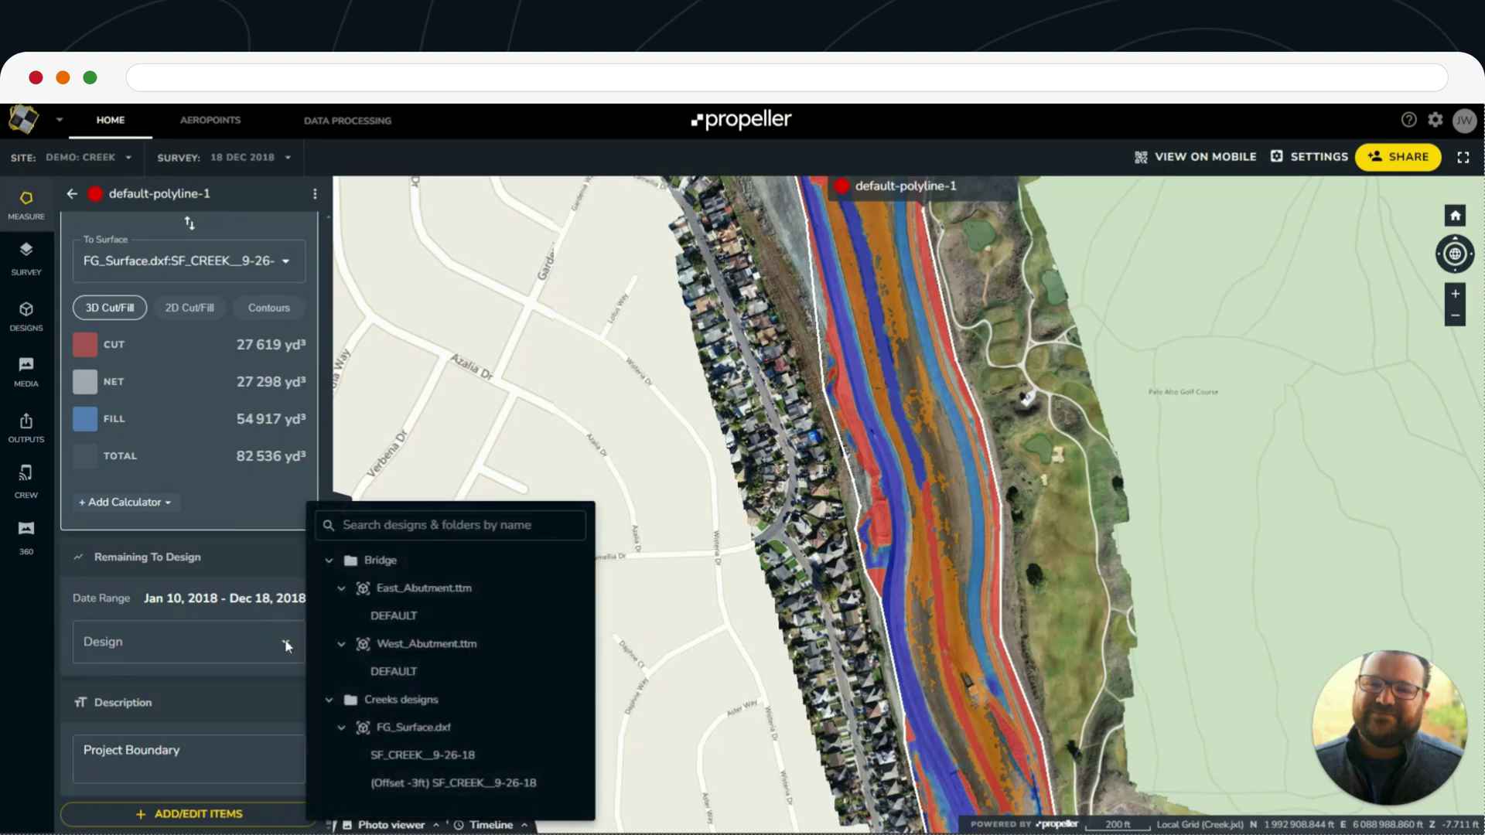
{"action": "left_click", "coordinate": [424, 755]}
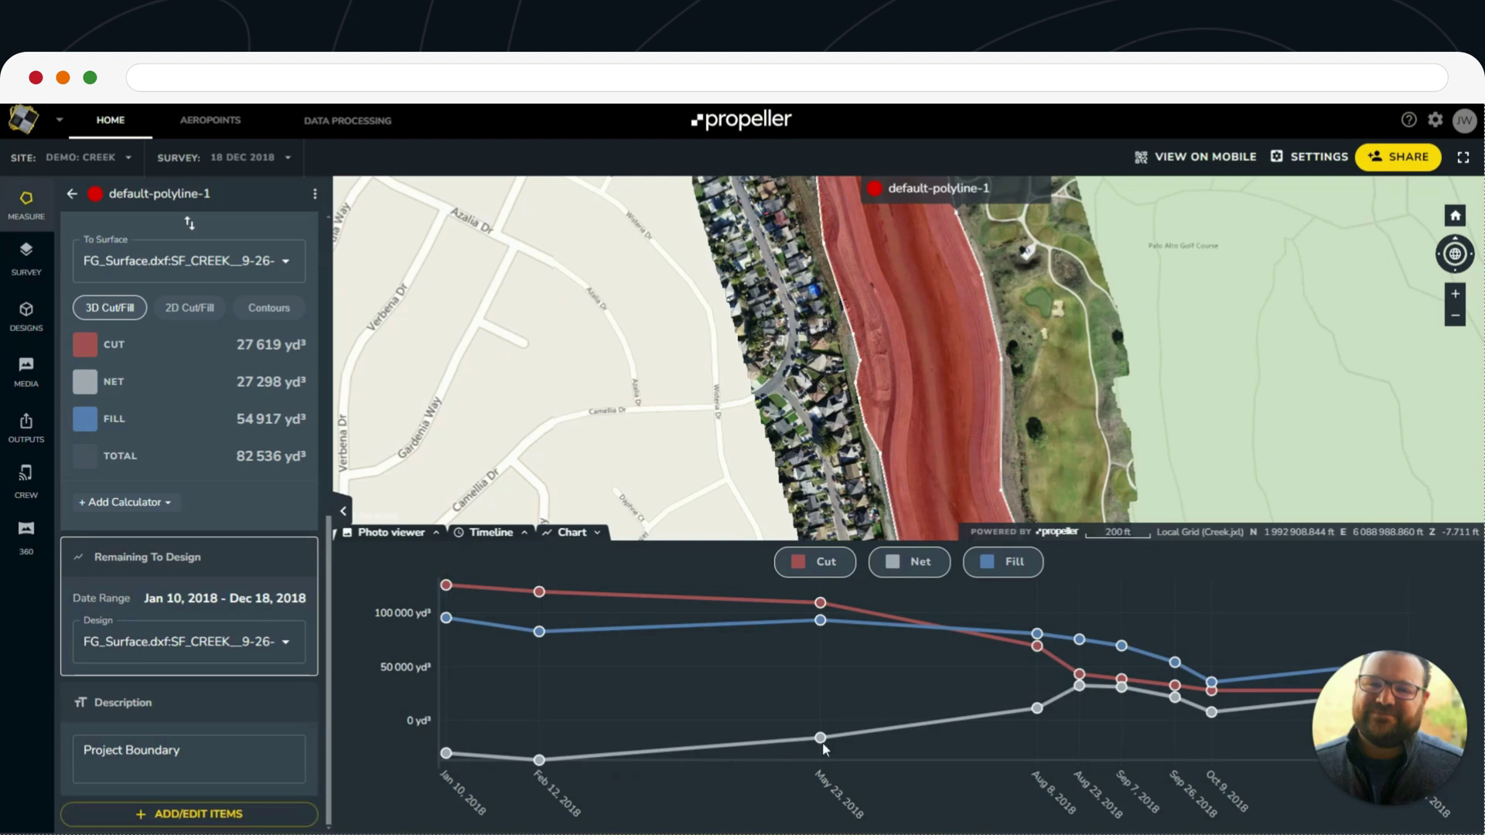
{"action": "left_click_drag", "start_coordinate": [1414, 741], "coordinate": [1406, 513]}
{"action": "left_click", "coordinate": [1236, 764]}
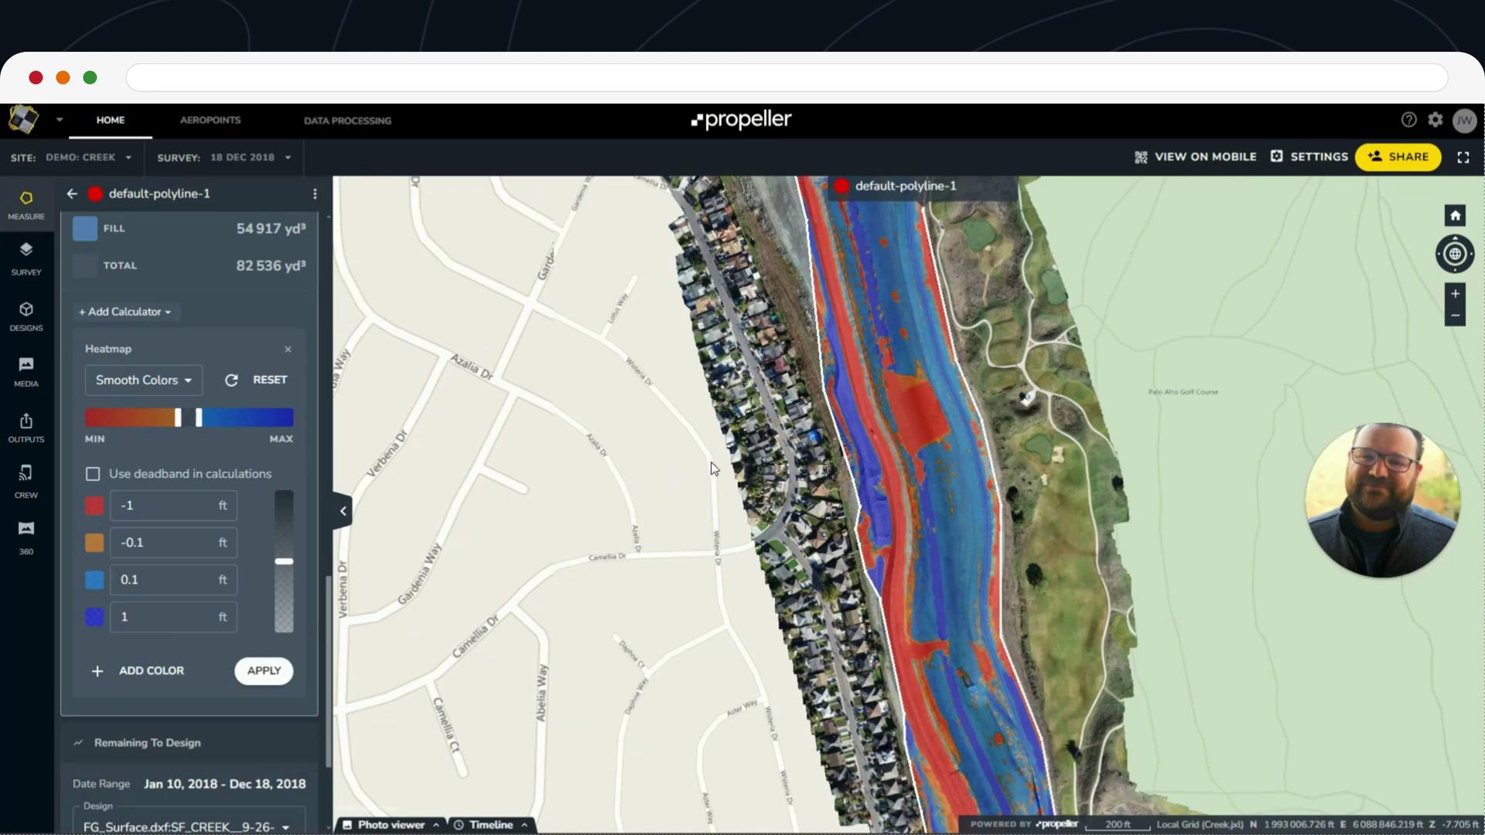
- Add two more heatmap colour-stop pairs and change the −0.1 stop to −0.2
{"action": "left_click", "coordinate": [155, 672]}
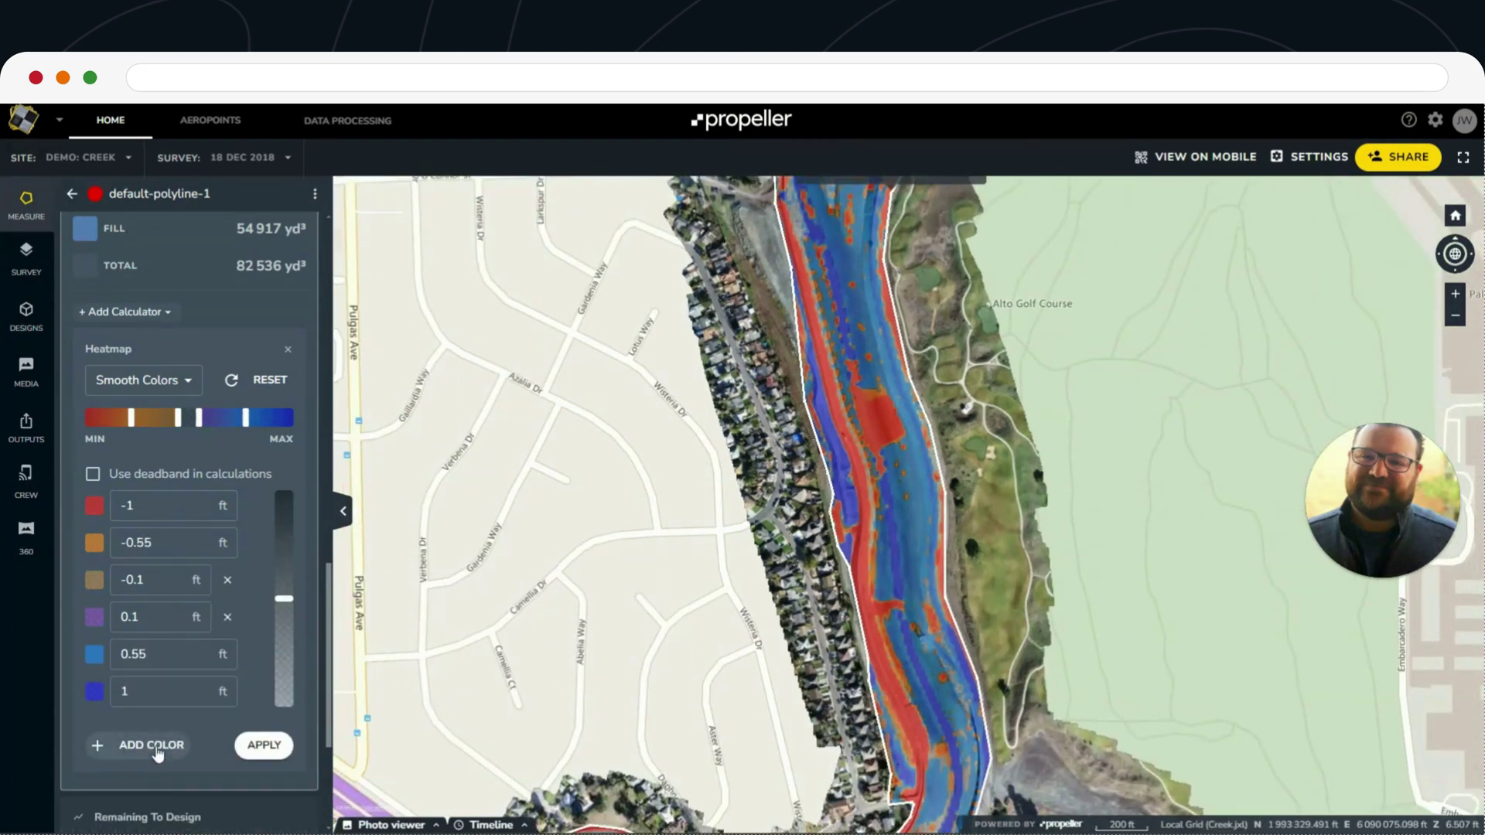
{"action": "left_click", "coordinate": [156, 744]}
{"action": "left_click", "coordinate": [147, 681]}
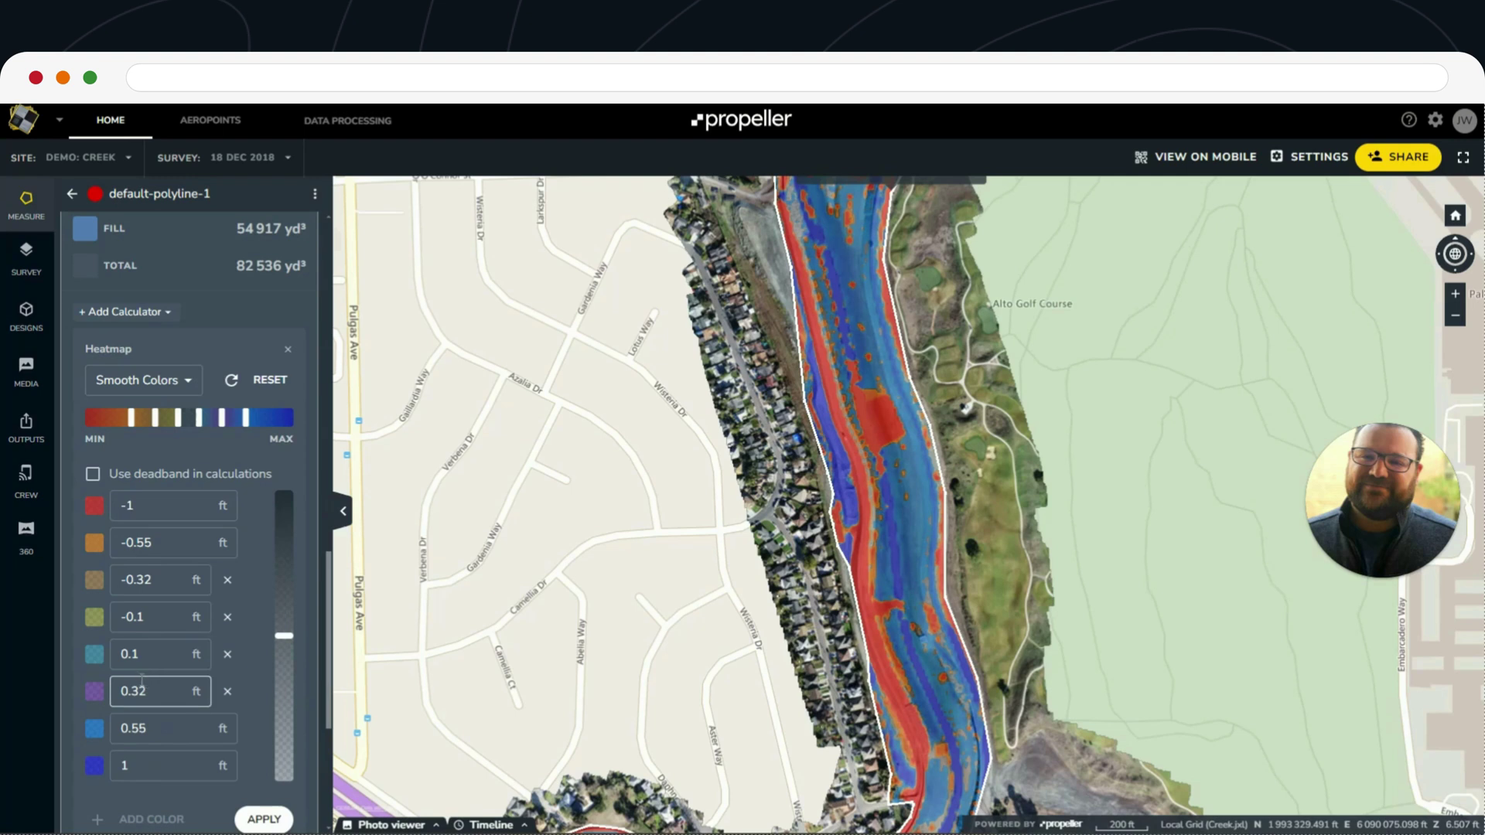
{"action": "left_click", "coordinate": [138, 618]}
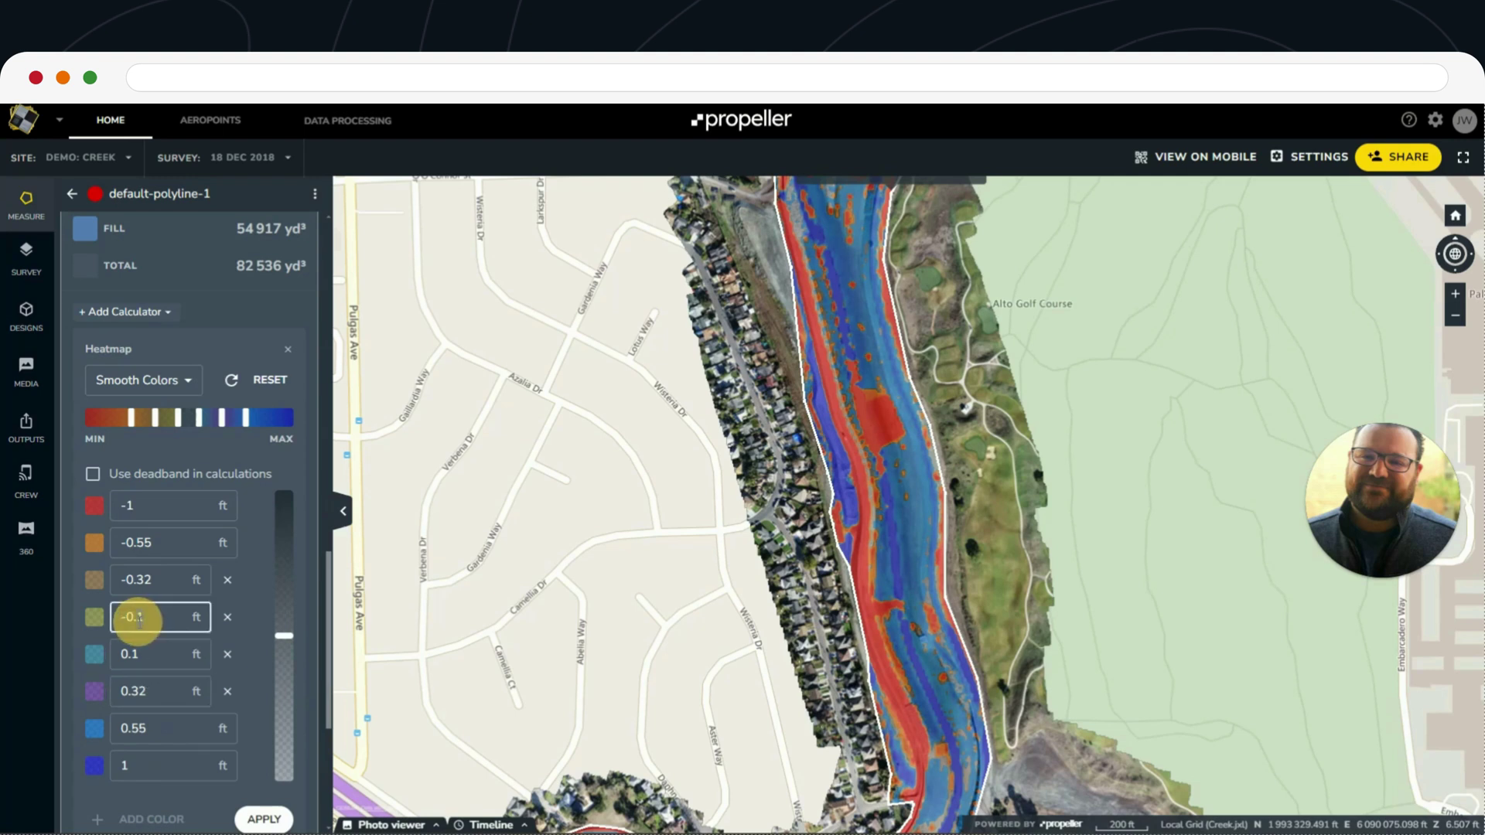
{"action": "left_click_drag", "start_coordinate": [138, 618], "coordinate": [151, 617]}
{"action": "type", "text": "2"}
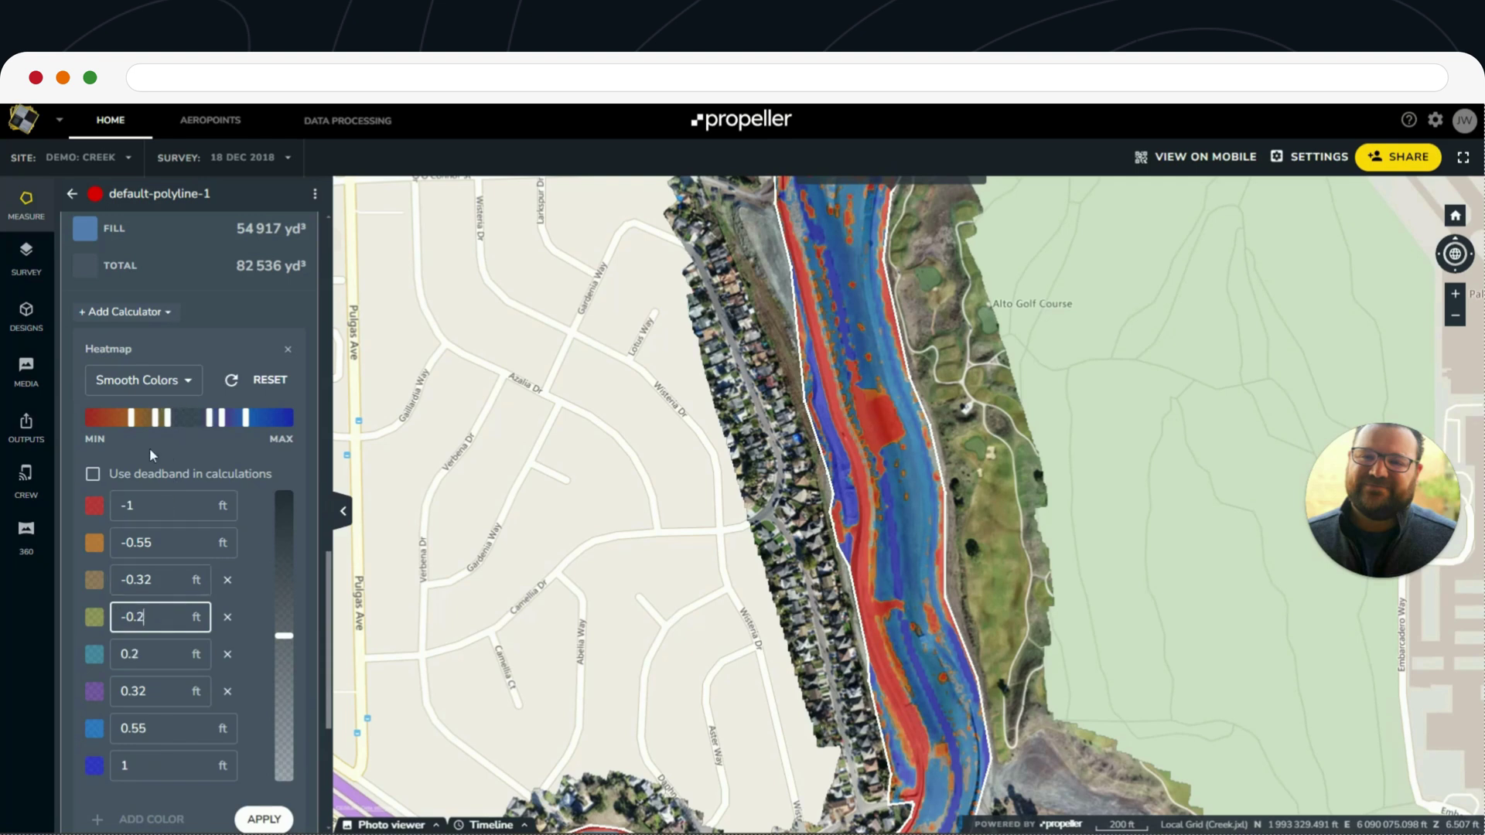
- Colour −0.2 yellow, −0.32 orange, −0.55 red and 0.2 cyan, then apply the heatmap
{"action": "left_click", "coordinate": [94, 619]}
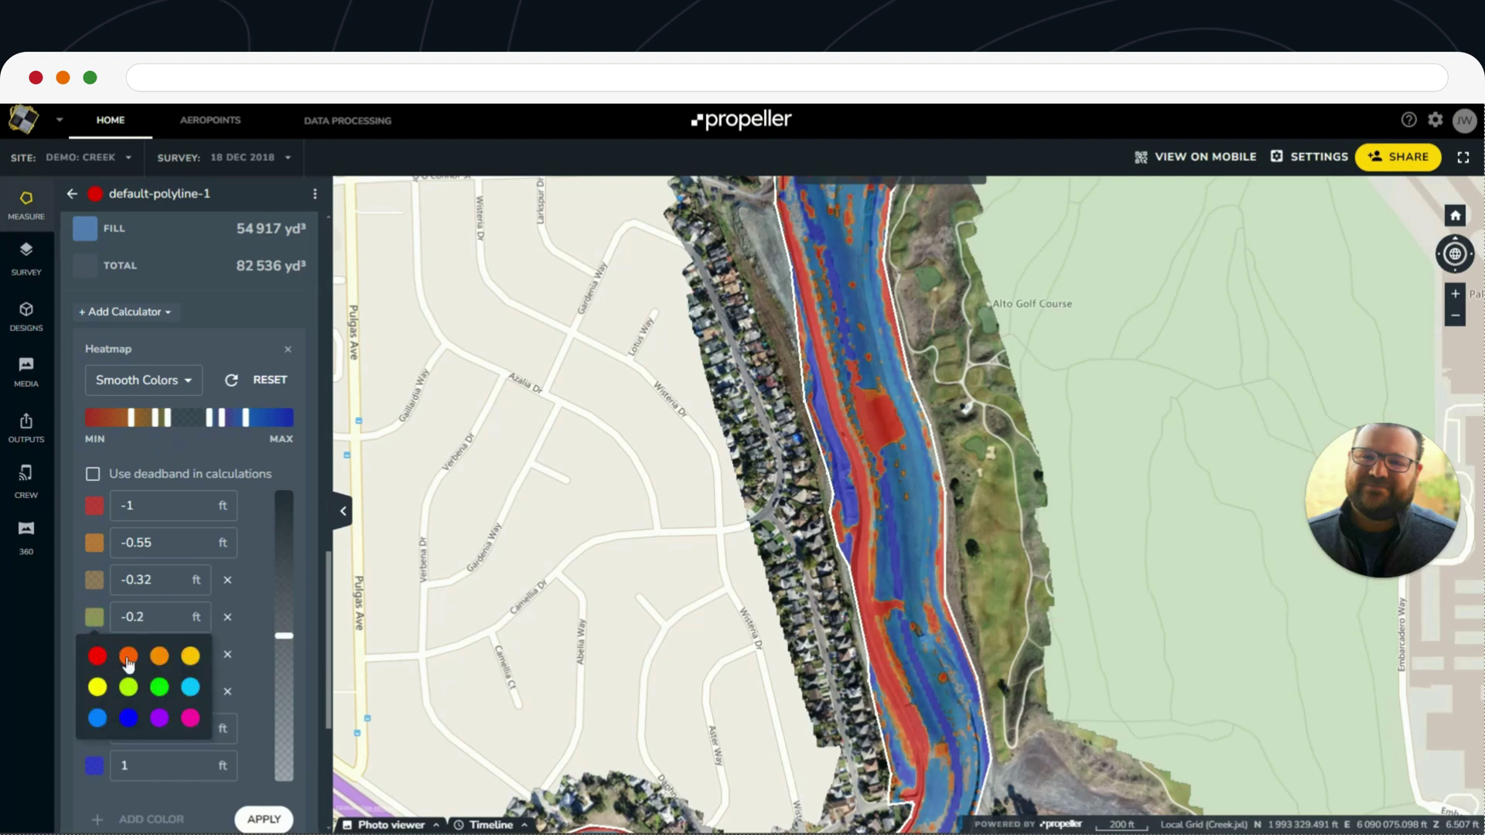
{"action": "left_click", "coordinate": [190, 656]}
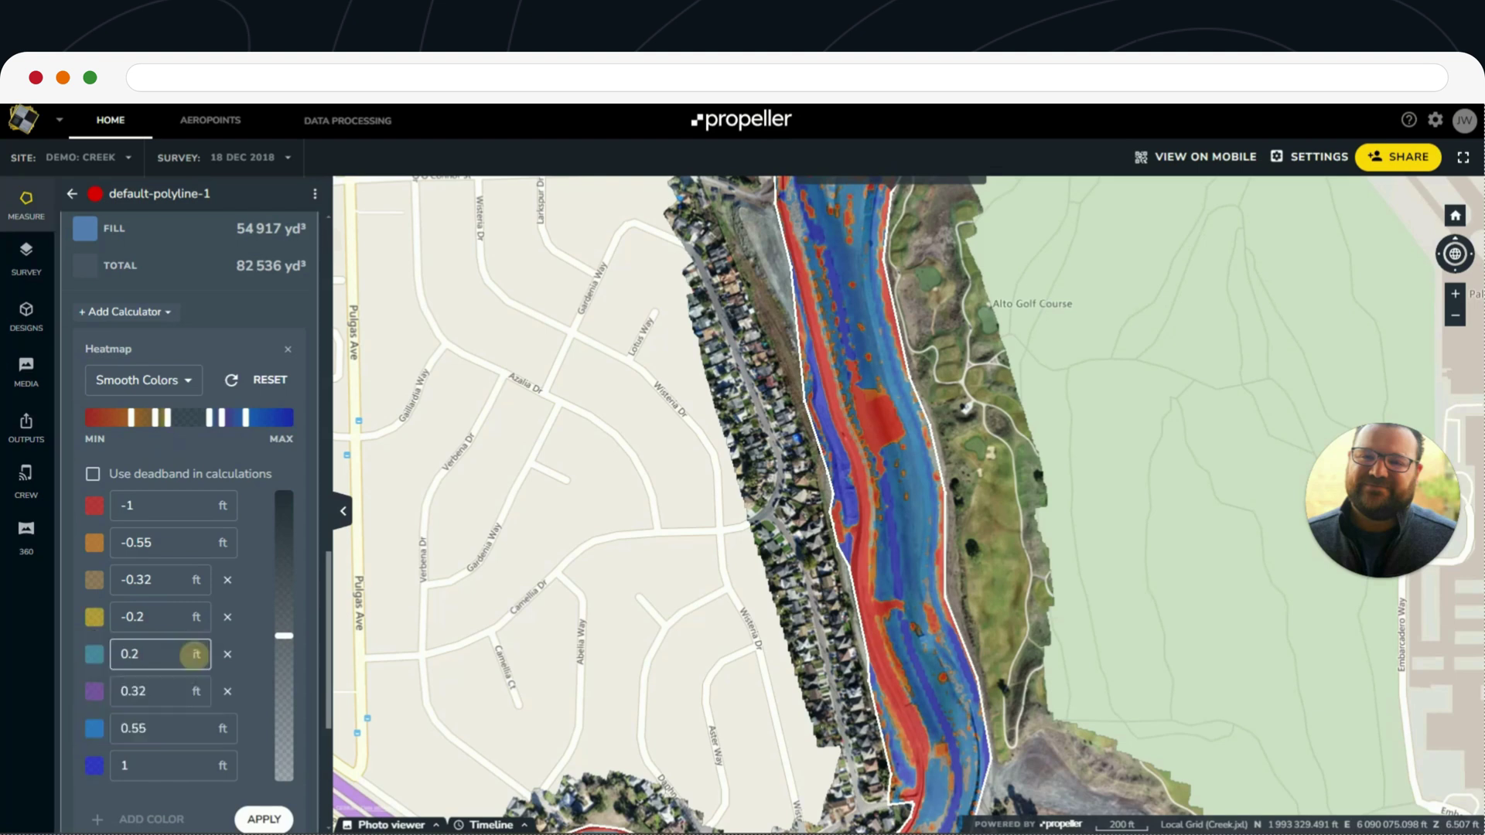
{"action": "left_click", "coordinate": [94, 580]}
{"action": "left_click", "coordinate": [128, 619]}
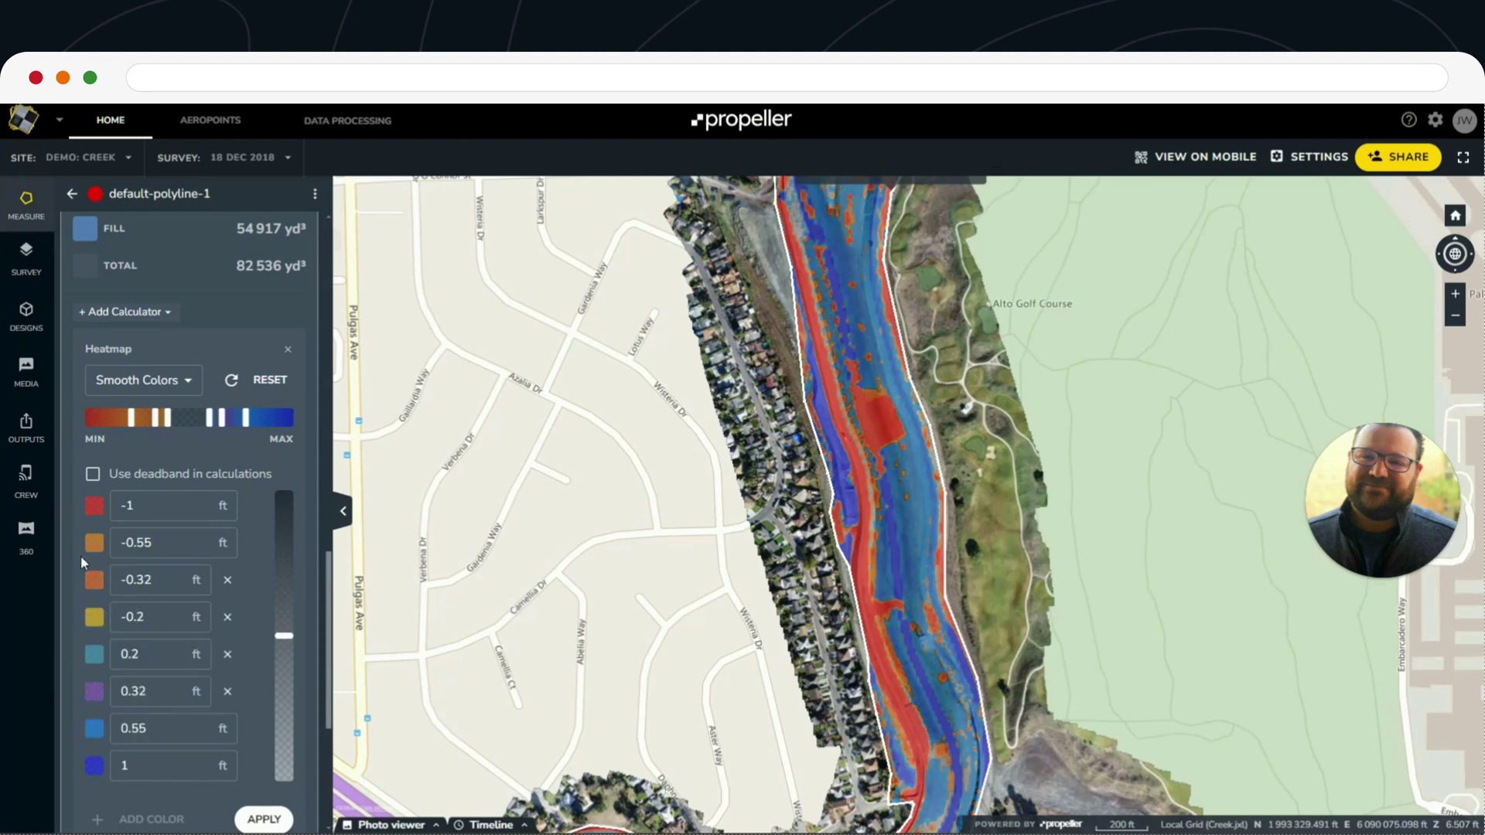
{"action": "left_click", "coordinate": [95, 542]}
{"action": "left_click", "coordinate": [98, 583]}
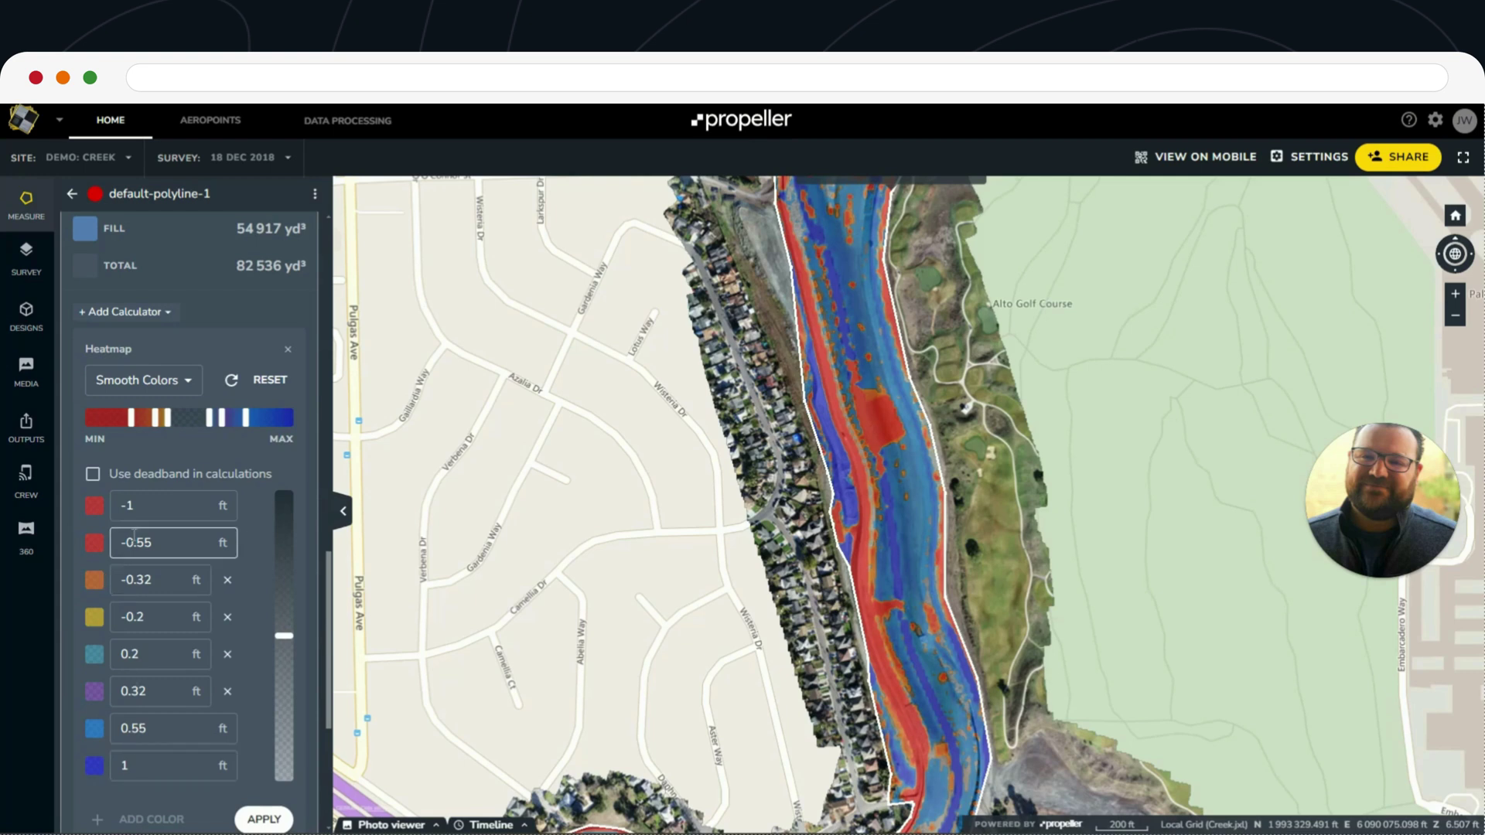
{"action": "left_click", "coordinate": [95, 662]}
{"action": "left_click", "coordinate": [188, 725]}
{"action": "scroll", "coordinate": [255, 680], "scroll_direction": "down", "scroll_amount": 2}
{"action": "left_click", "coordinate": [266, 659]}
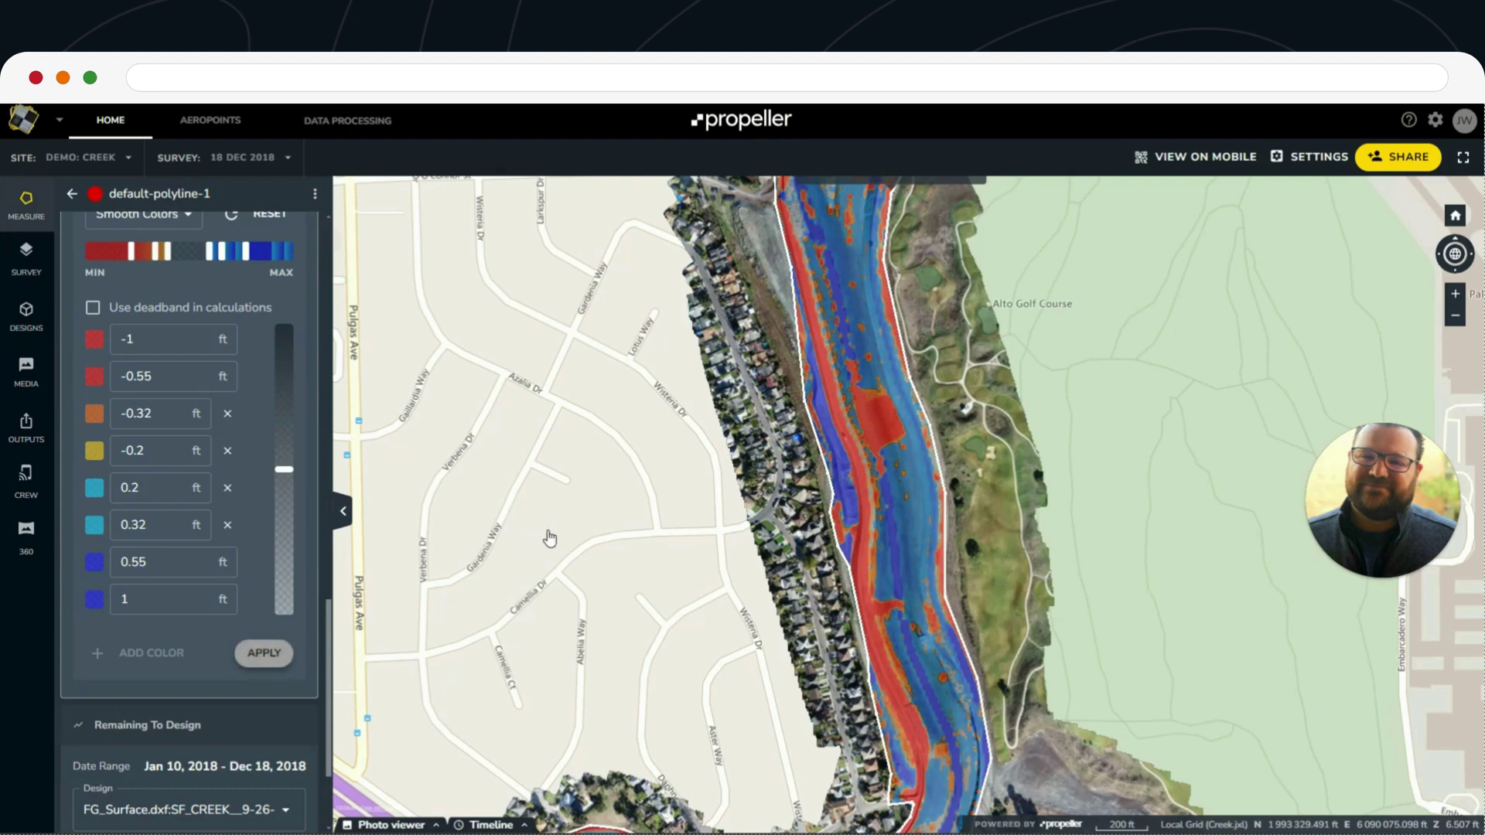
{"action": "left_click", "coordinate": [849, 467]}
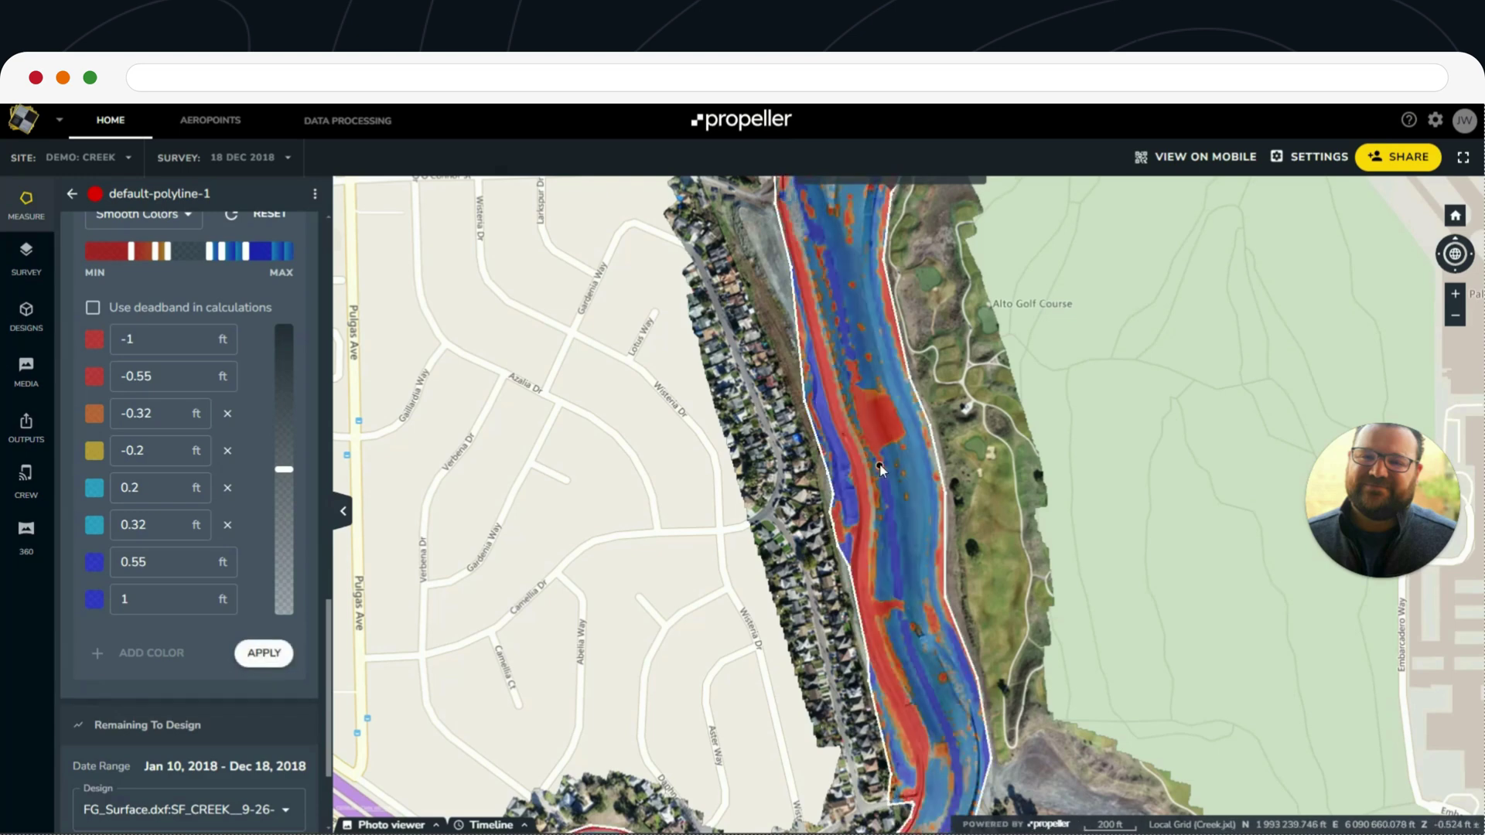
- Read cut/fill depths at points inside the boundary and at the creek's upper end
{"action": "left_click", "coordinate": [869, 504]}
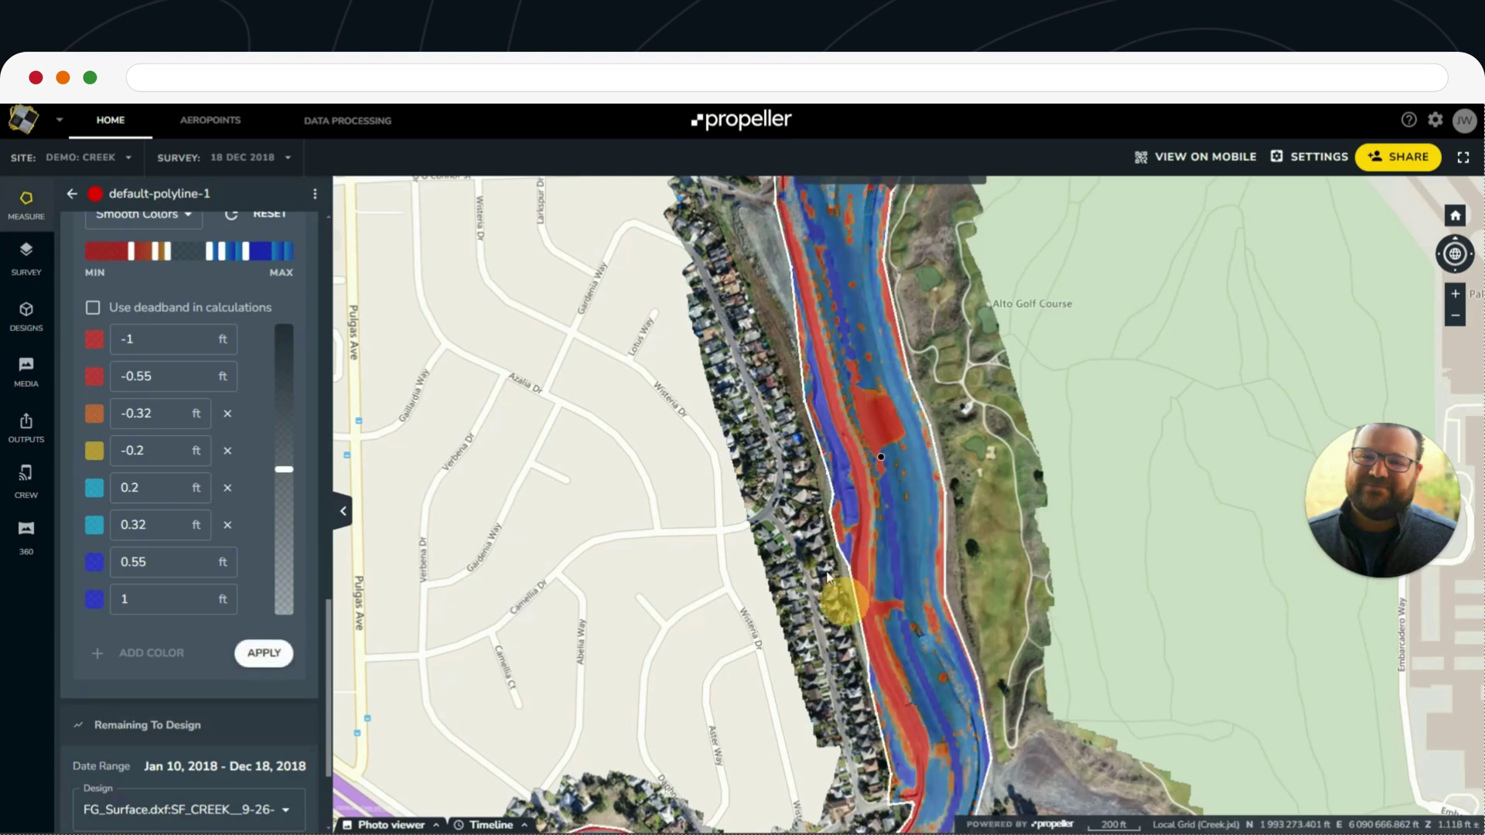
{"action": "left_click_drag", "start_coordinate": [839, 600], "coordinate": [796, 747]}
{"action": "left_click", "coordinate": [797, 373]}
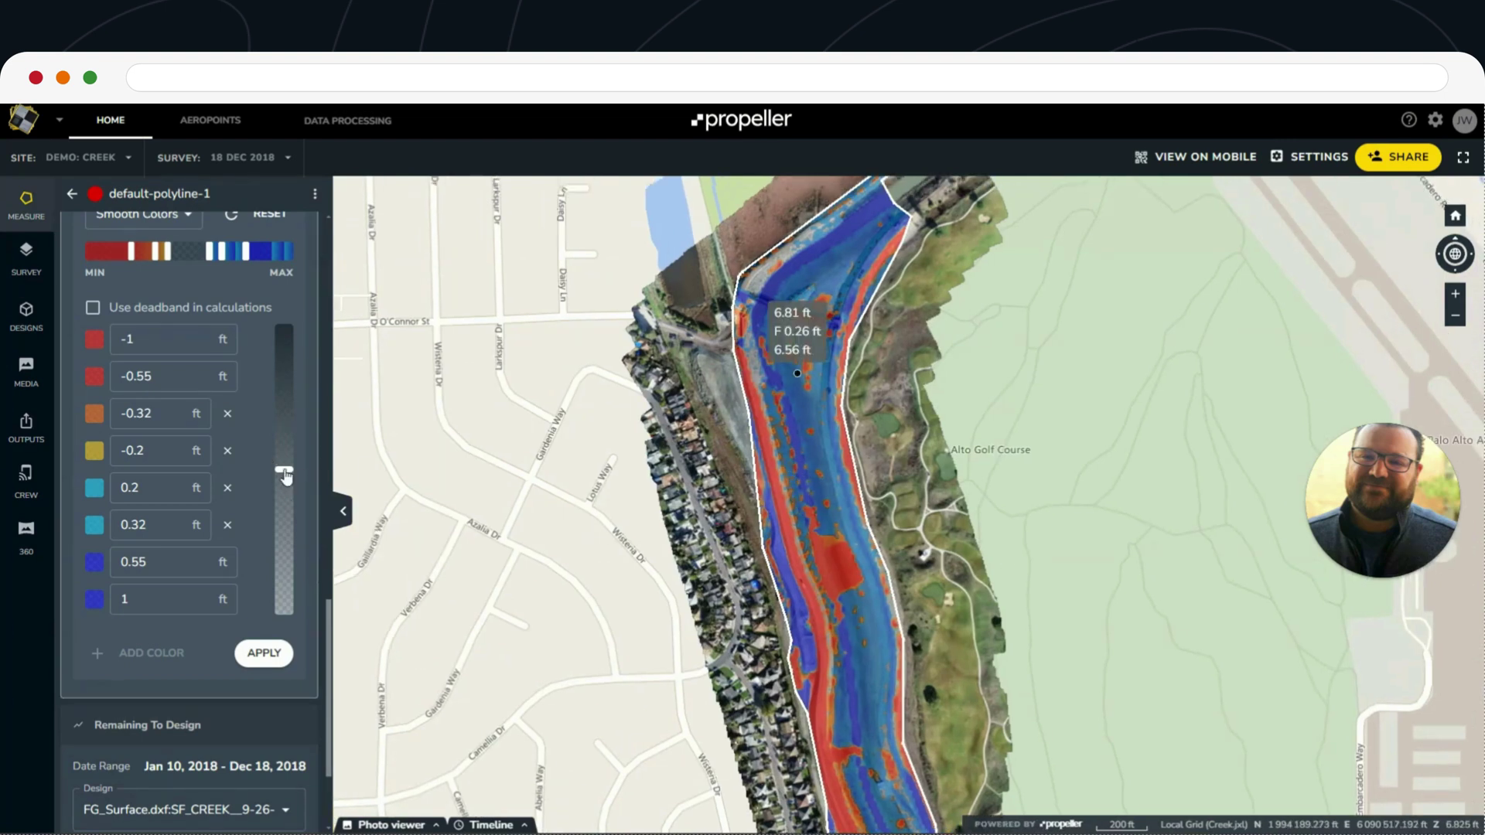
- Raise the heatmap opacity to full and apply it to the map
{"action": "left_click_drag", "start_coordinate": [285, 474], "coordinate": [282, 569]}
{"action": "left_click_drag", "start_coordinate": [280, 516], "coordinate": [284, 354]}
{"action": "left_click", "coordinate": [274, 648]}
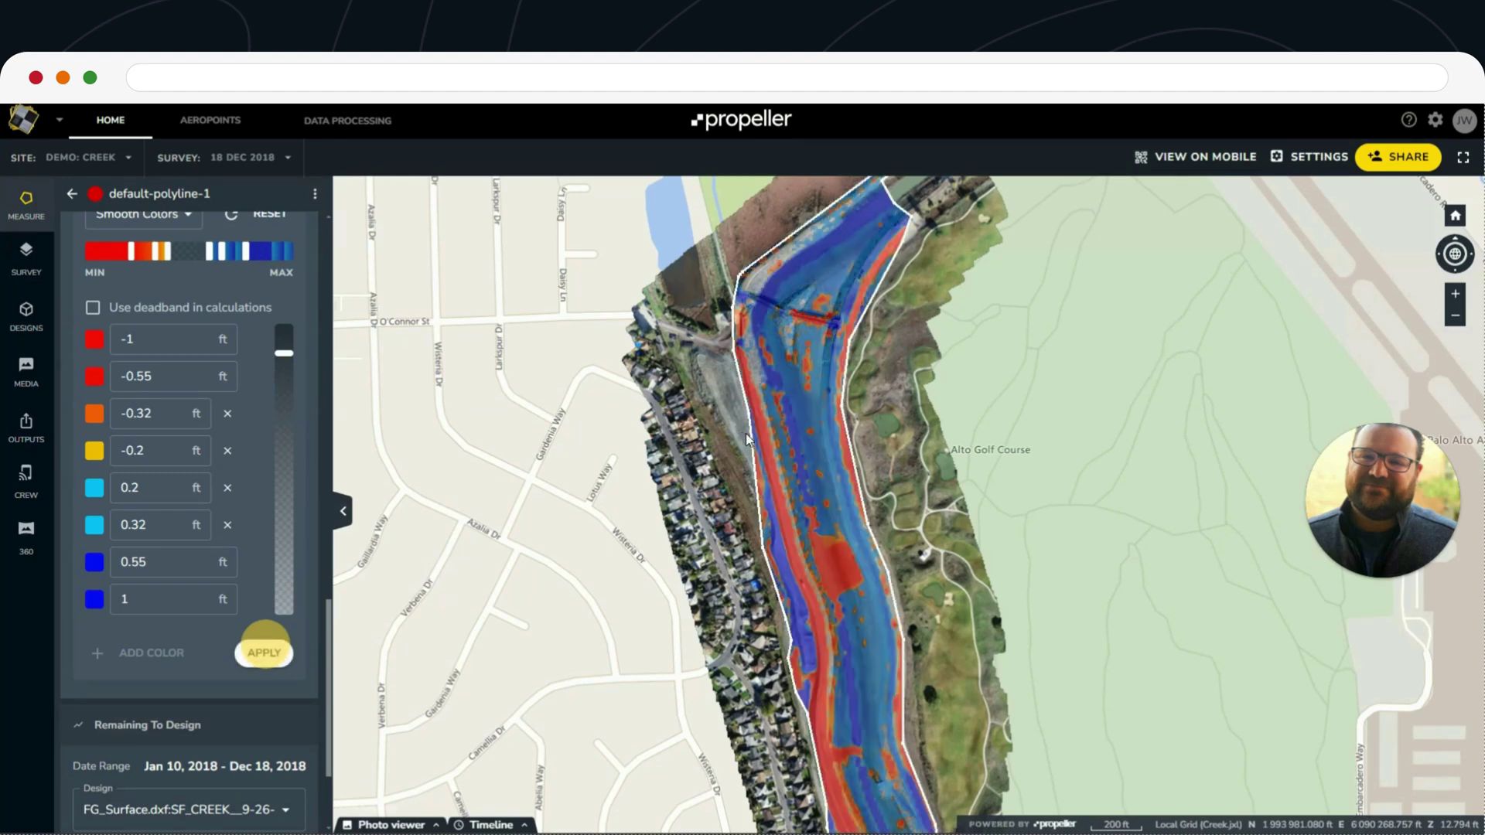
{"action": "scroll", "coordinate": [1083, 434], "scroll_direction": "down", "scroll_amount": 2}
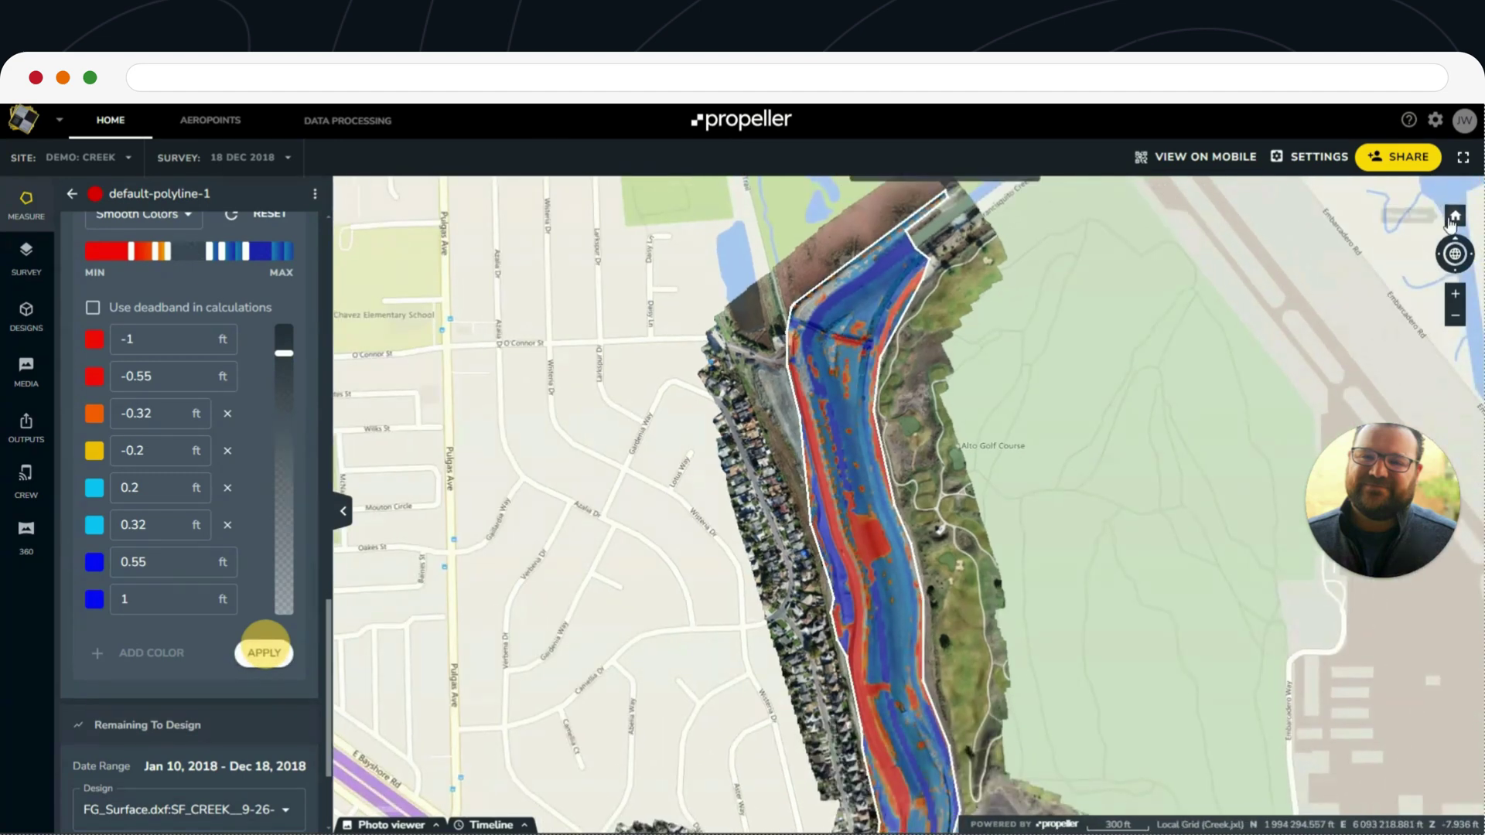
{"action": "scroll", "coordinate": [253, 549], "scroll_direction": "up", "scroll_amount": 3}
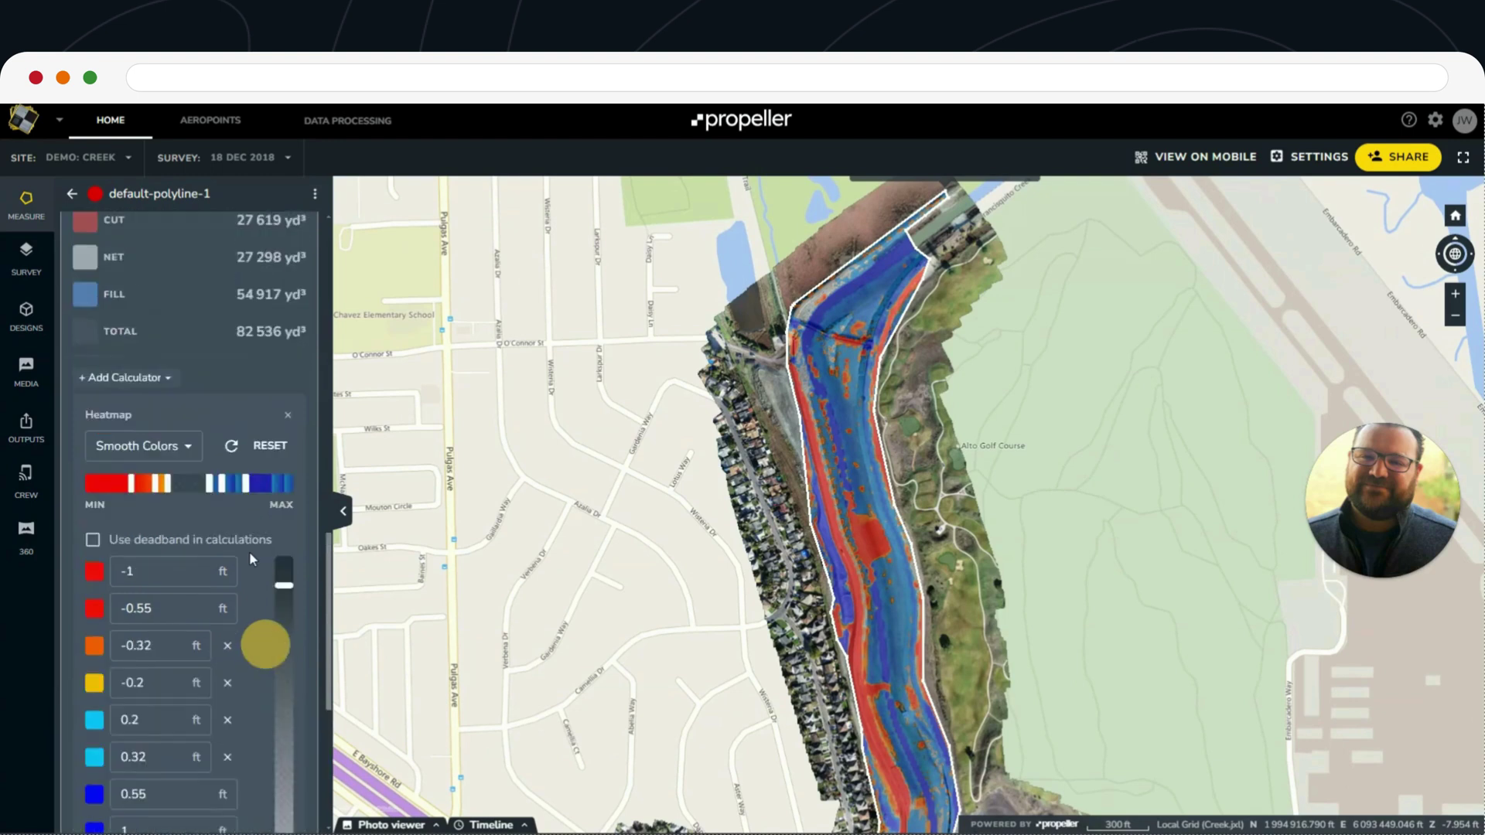
{"action": "scroll", "coordinate": [249, 551], "scroll_direction": "up", "scroll_amount": 3}
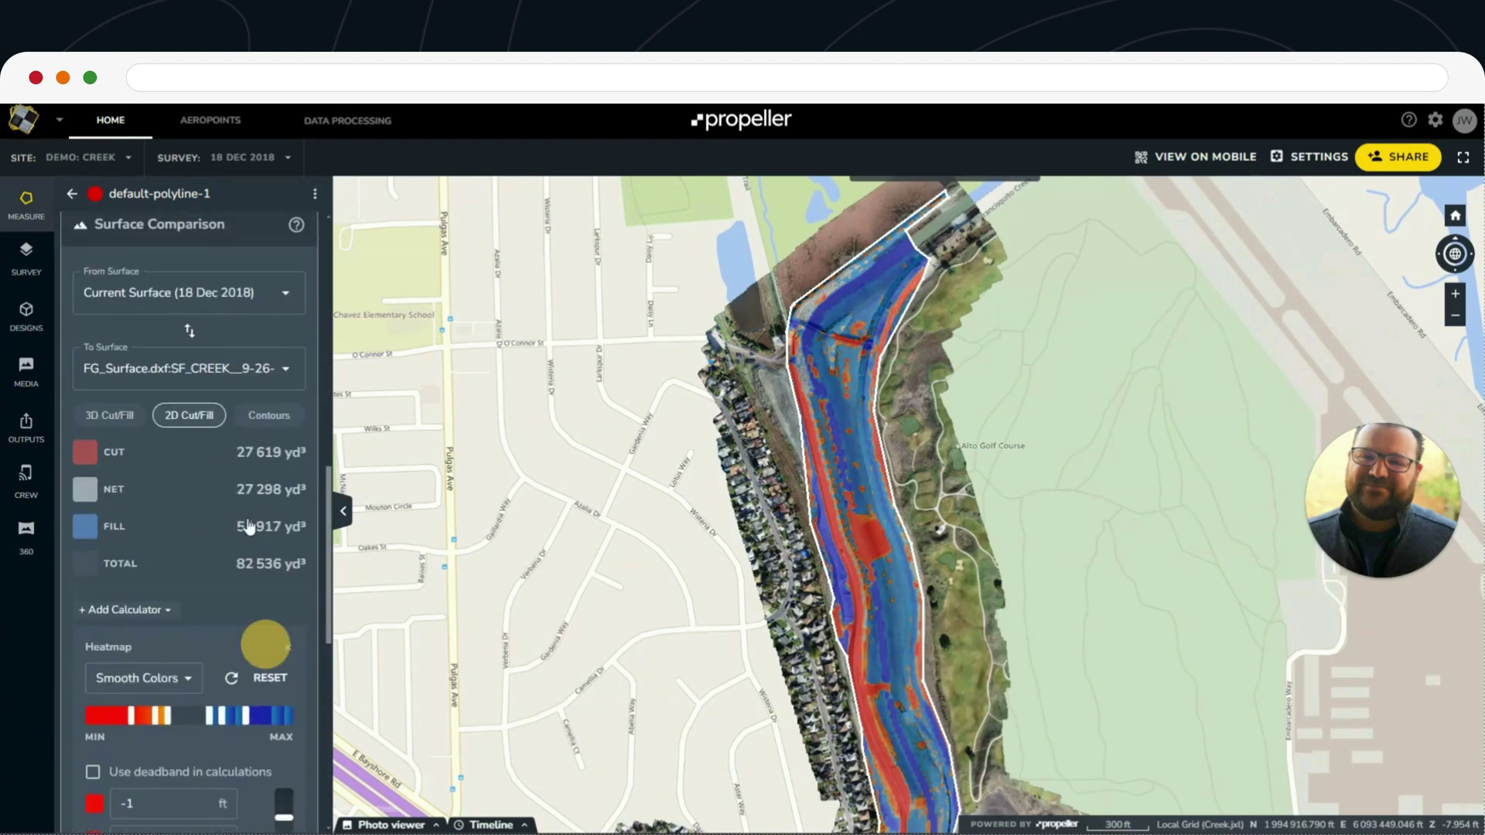